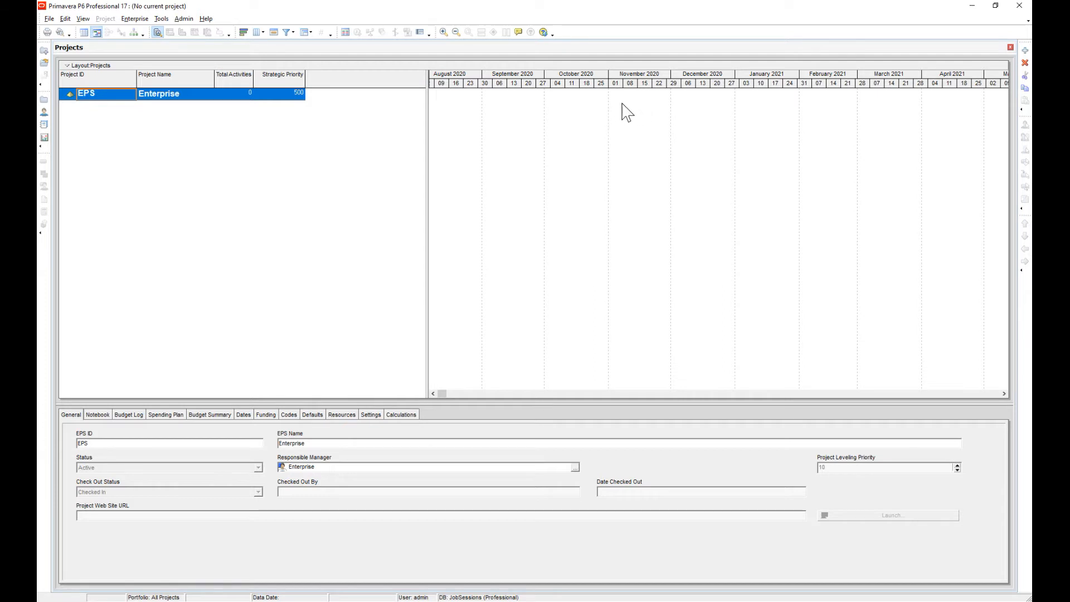
- Create a new project under the Enterprise EPS node, accepting the defaults for the remaining wizard settings
{"action": "left_click", "coordinate": [1025, 52]}
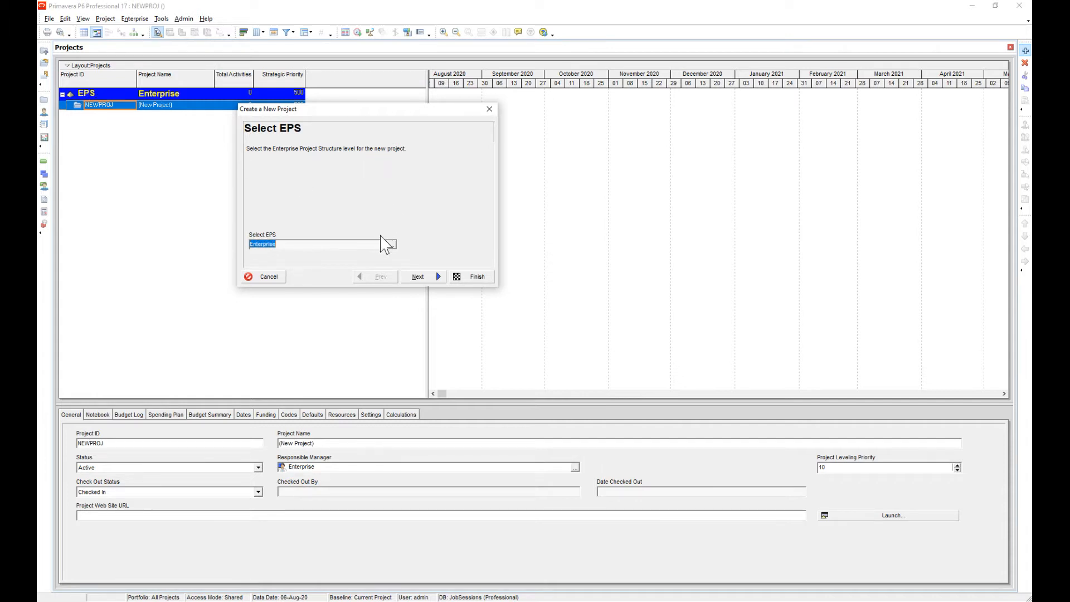
{"action": "left_click", "coordinate": [392, 245]}
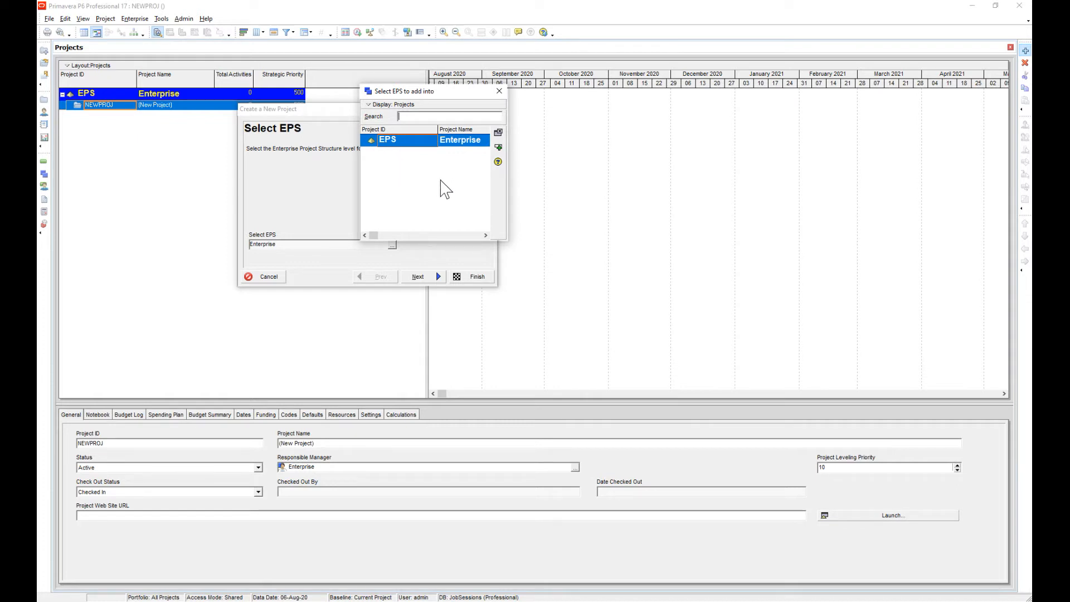
{"action": "left_click", "coordinate": [498, 147]}
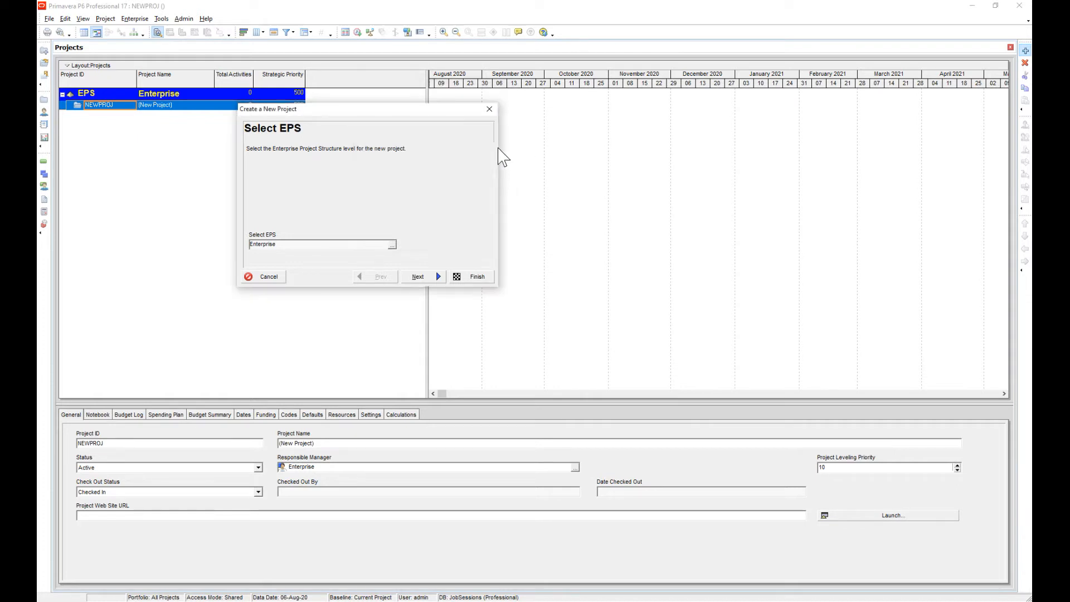
{"action": "left_click", "coordinate": [474, 277]}
- Set the new project's ID to TEST1 and its name to Test Project
{"action": "left_click", "coordinate": [117, 104]}
{"action": "type", "text": "TEST1"}
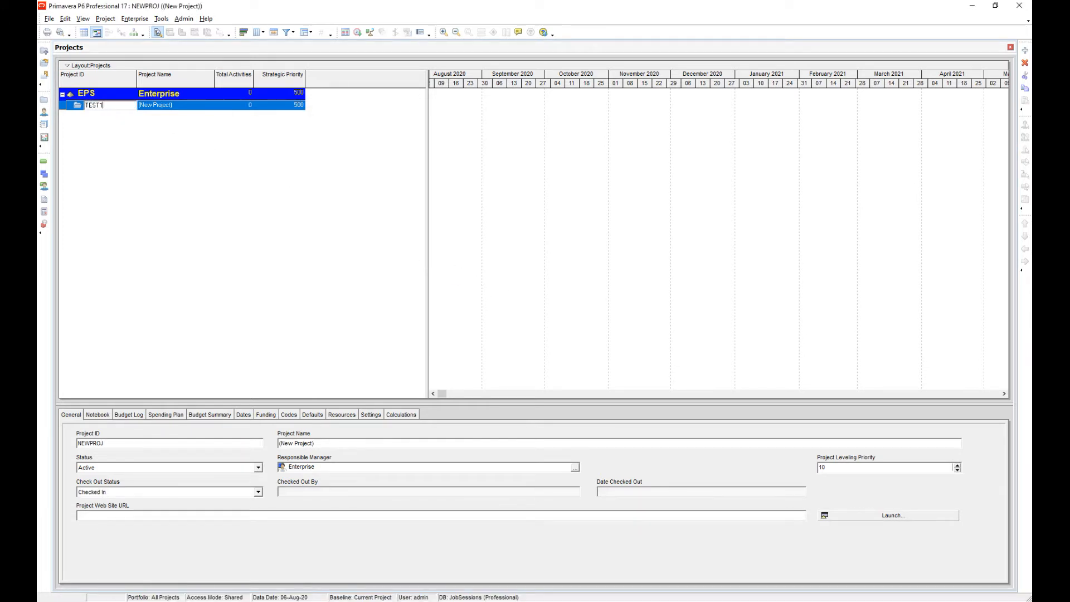
{"action": "key", "text": "Tab"}
{"action": "type", "text": "Te"}
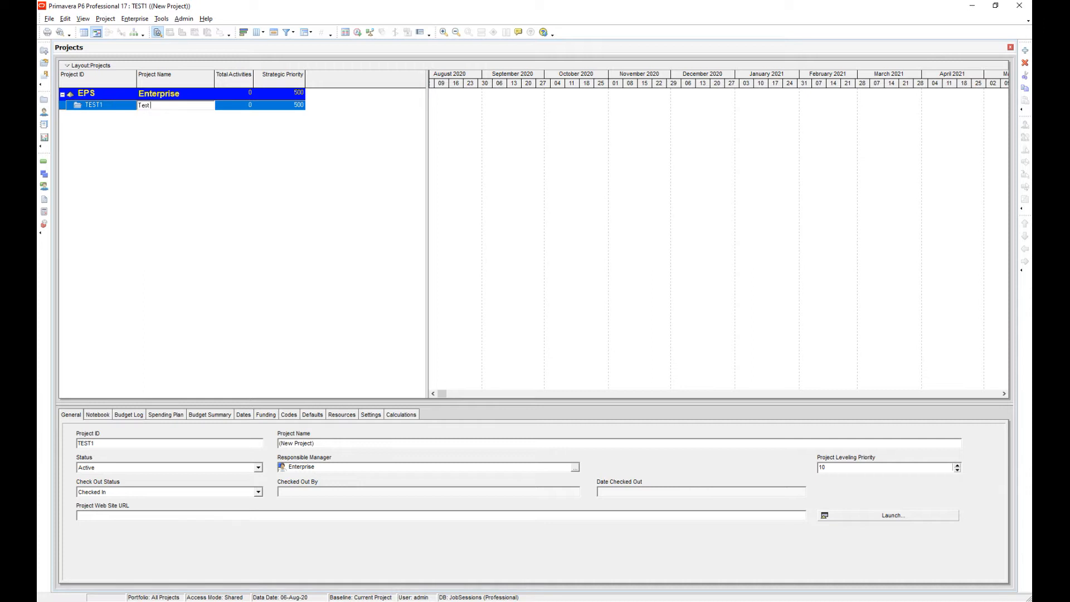
{"action": "type", "text": "st Project"}
{"action": "key", "text": "Return"}
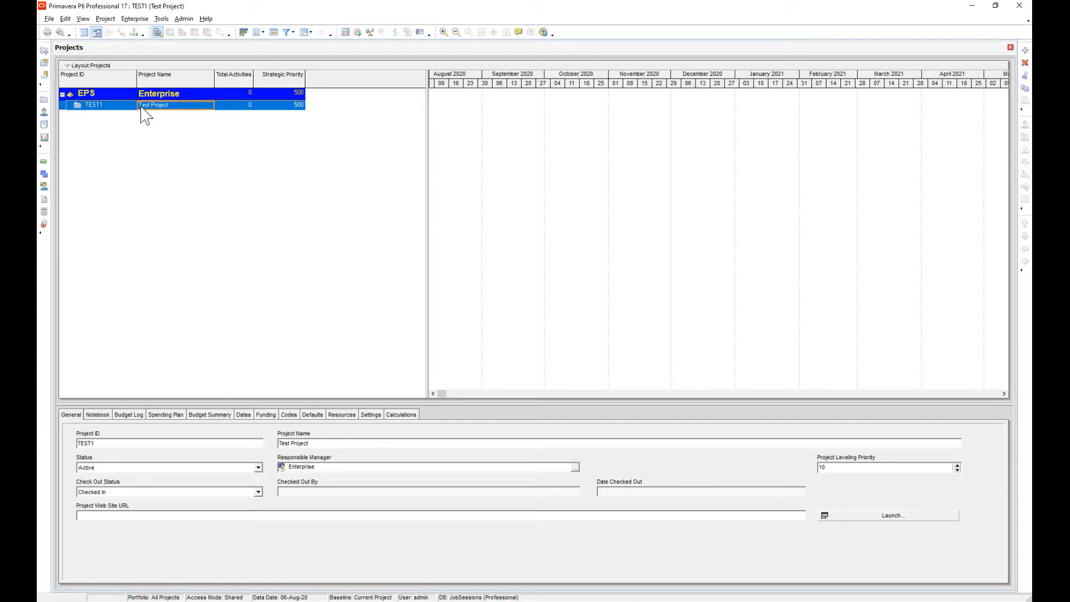
- Open Test Project and show its Activities view
{"action": "right_click", "coordinate": [146, 115]}
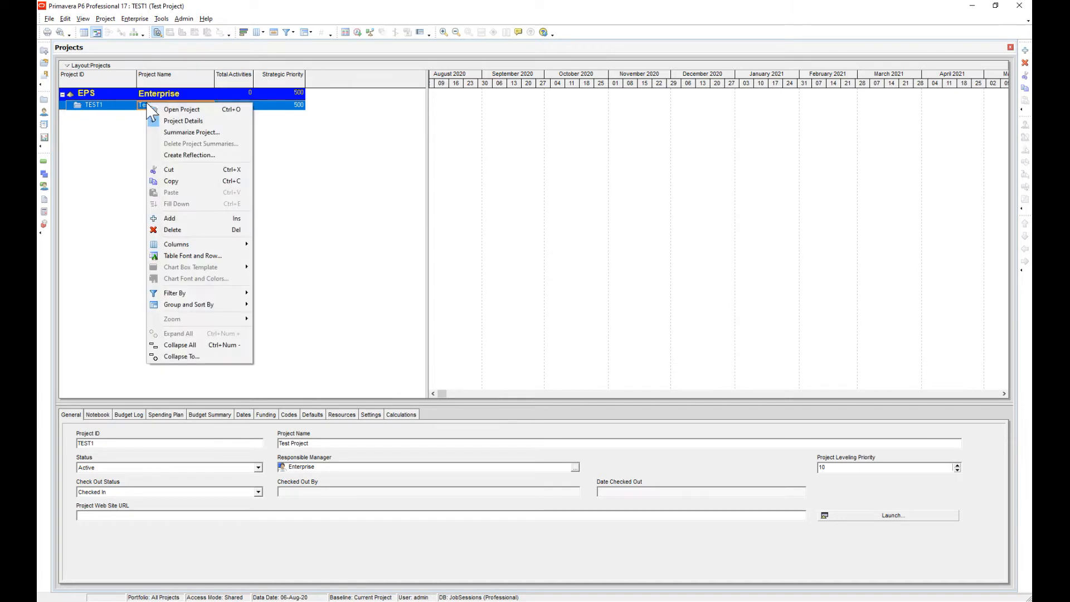
{"action": "left_click", "coordinate": [178, 110]}
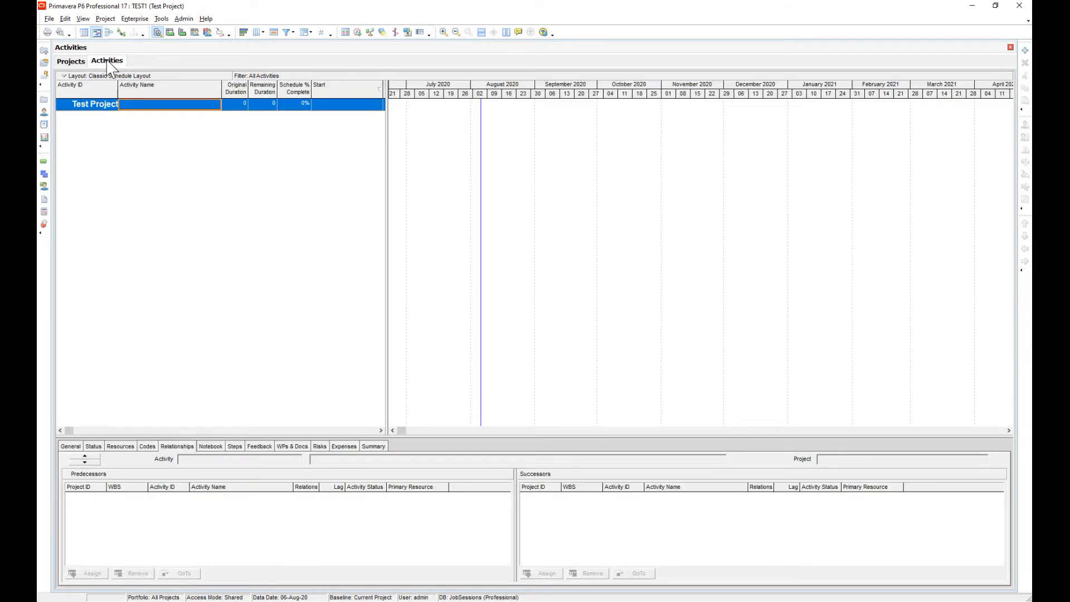
{"action": "left_click", "coordinate": [71, 61]}
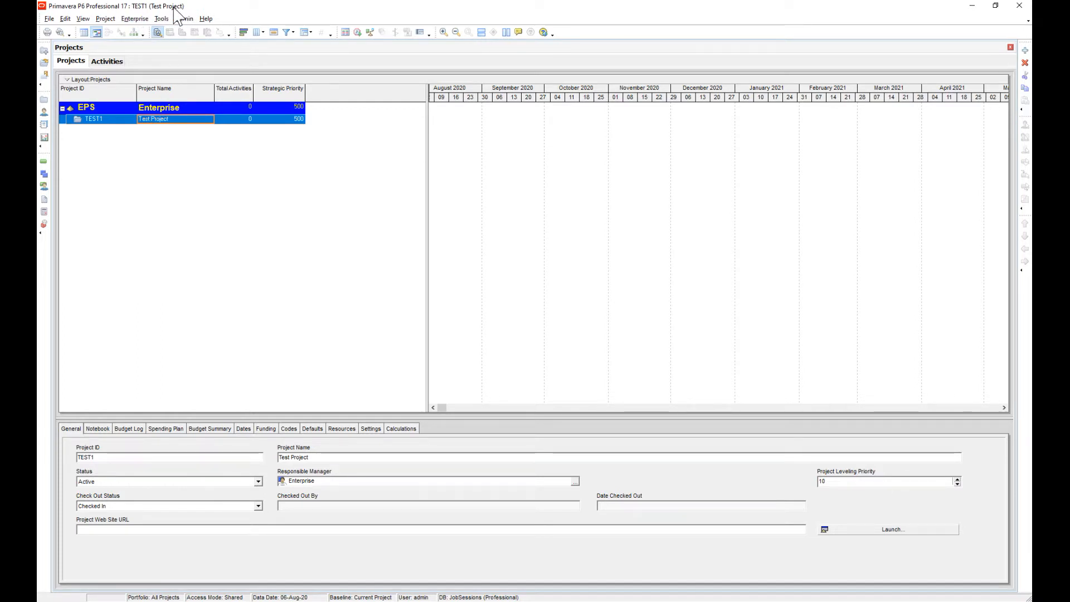
{"action": "left_click", "coordinate": [108, 62]}
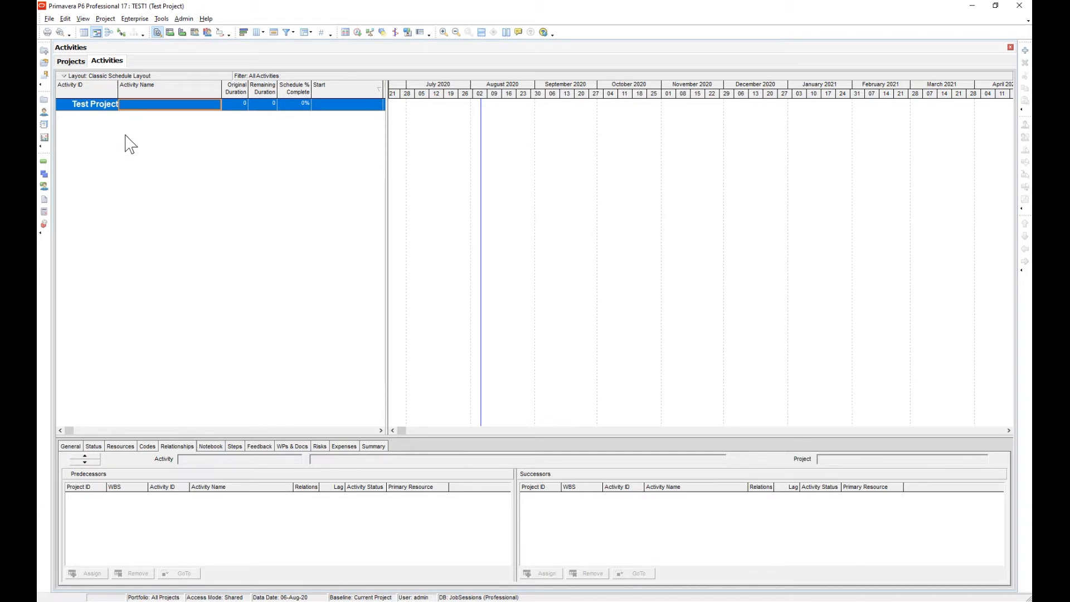
- Add a WBS element named Administrative under Test Project in the WBS view
{"action": "left_click", "coordinate": [44, 175]}
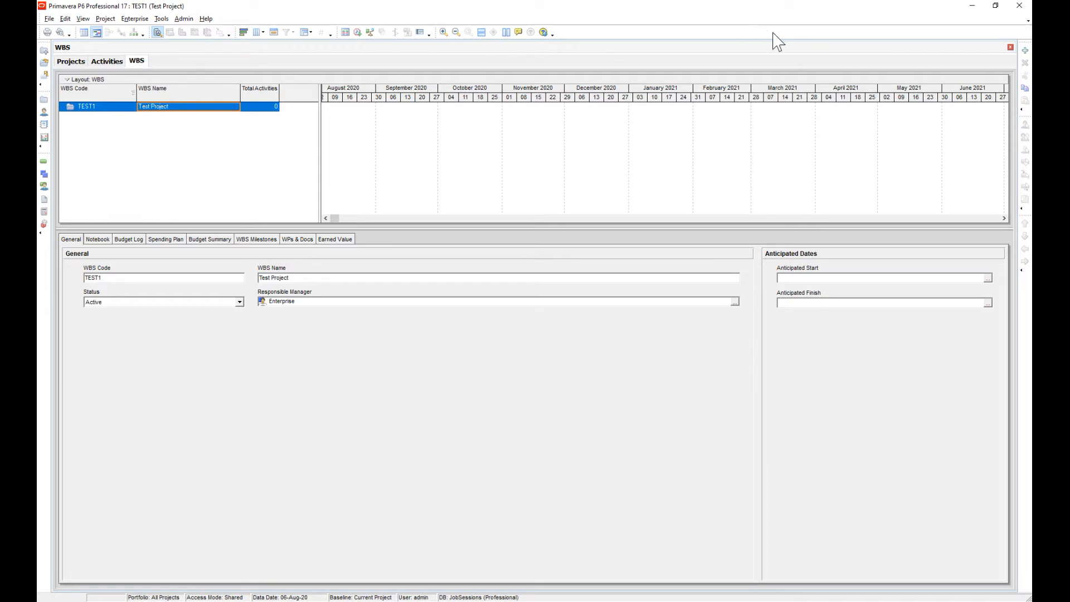
{"action": "left_click", "coordinate": [1024, 51]}
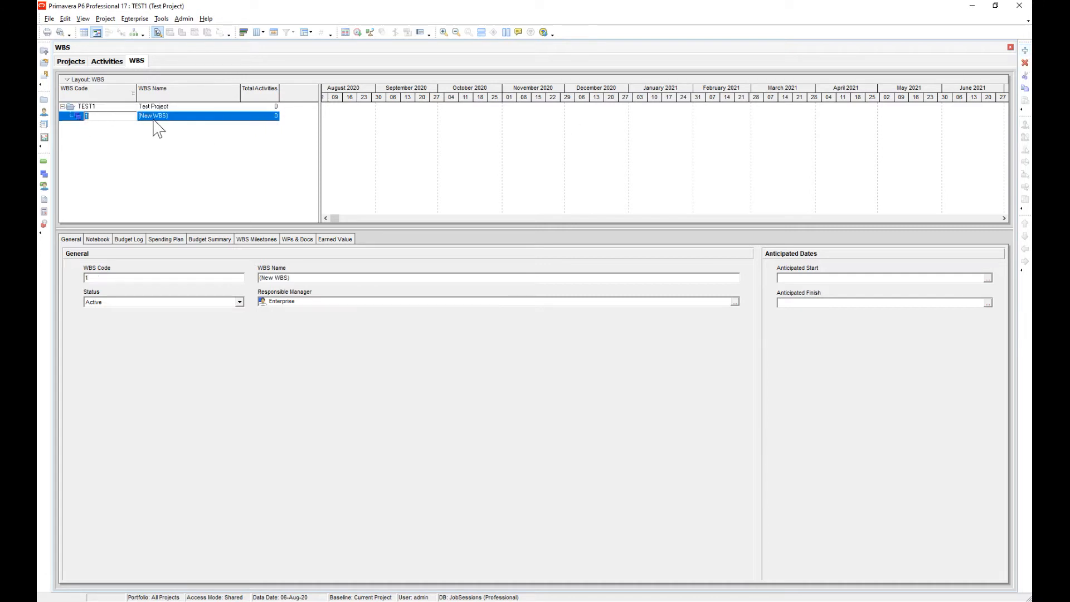
{"action": "left_click", "coordinate": [161, 107]}
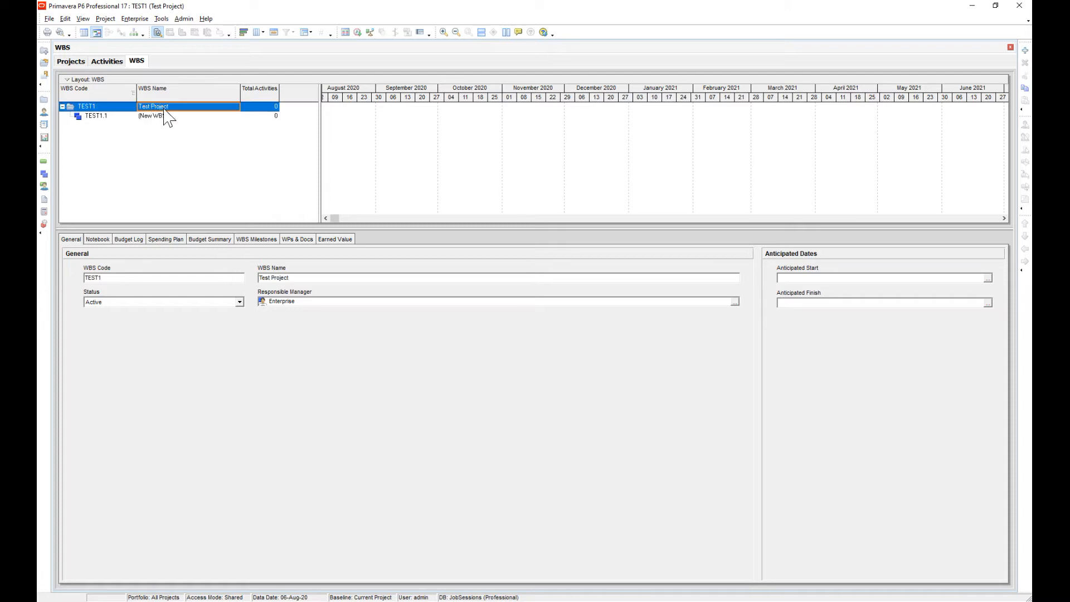
{"action": "left_click", "coordinate": [164, 116]}
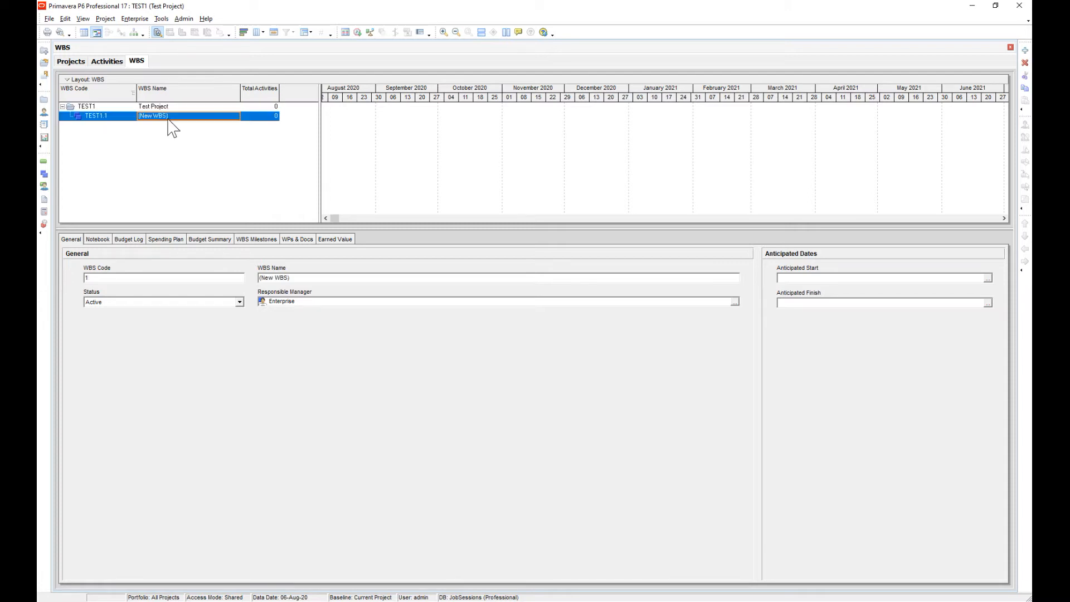
{"action": "left_click", "coordinate": [169, 117]}
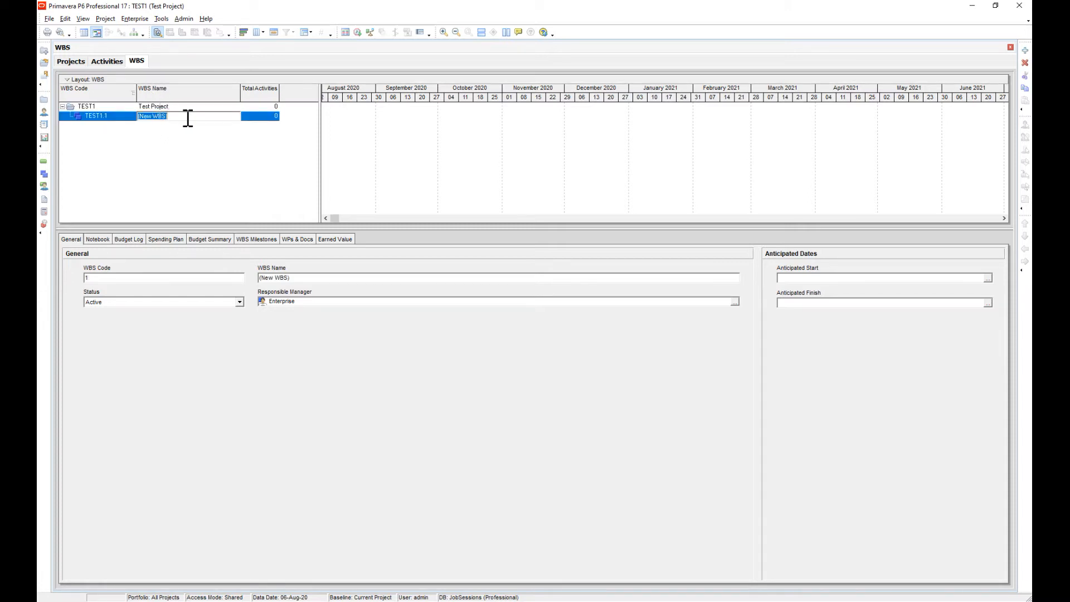
{"action": "type", "text": "Administrative"}
{"action": "key", "text": "Return"}
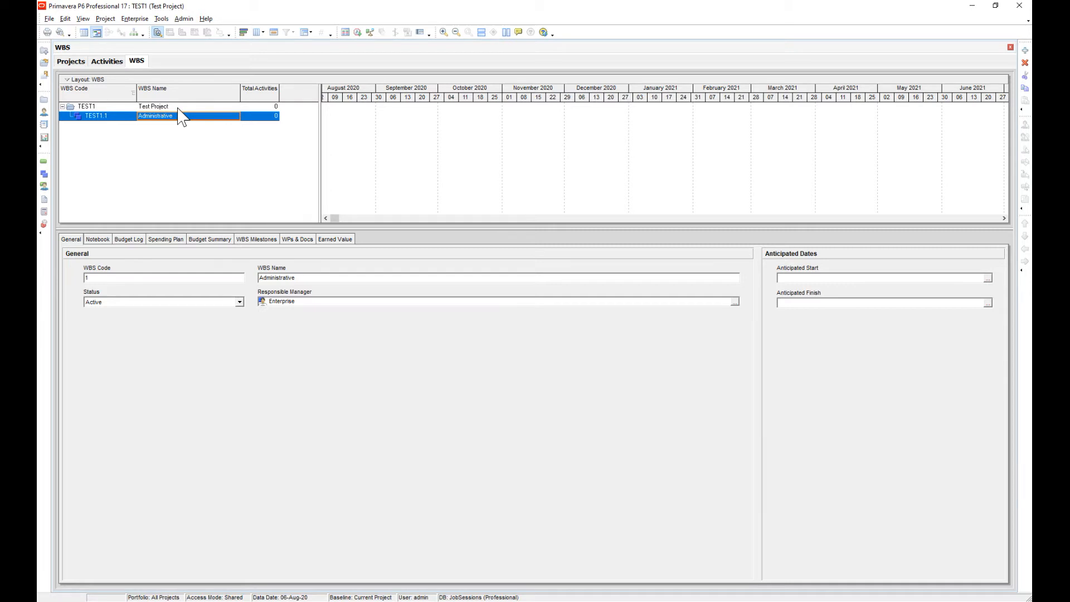
- Add a WBS element named Construction beneath Administrative
{"action": "key", "text": "Insert"}
{"action": "left_click", "coordinate": [176, 126]}
{"action": "left_click", "coordinate": [181, 126]}
{"action": "type", "text": "Construction"}
{"action": "key", "text": "Return"}
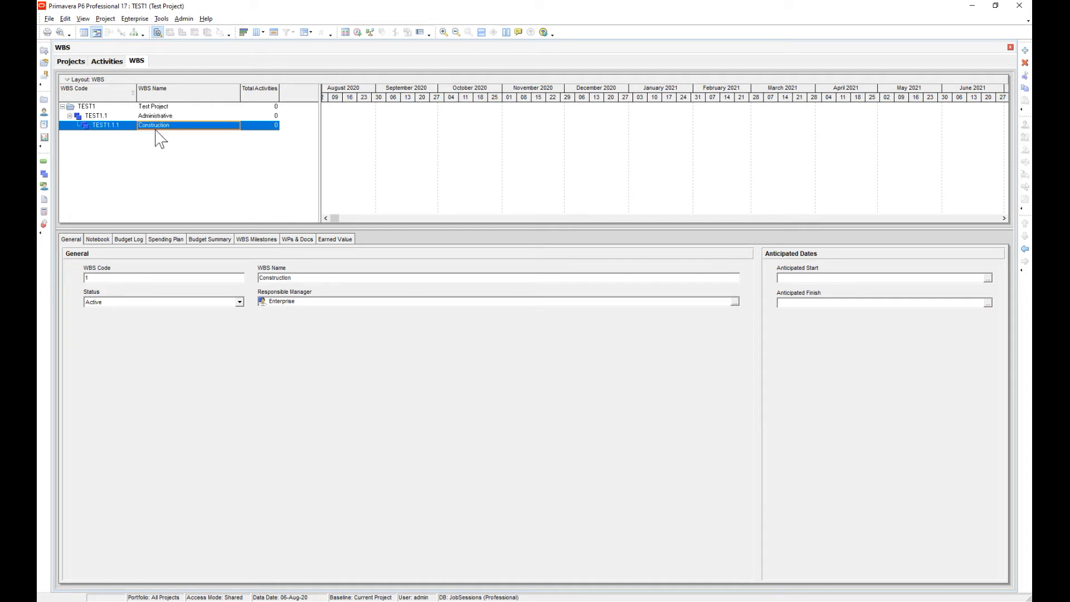
- Outdent the Construction element to the same WBS level as Administrative
{"action": "left_click", "coordinate": [165, 116]}
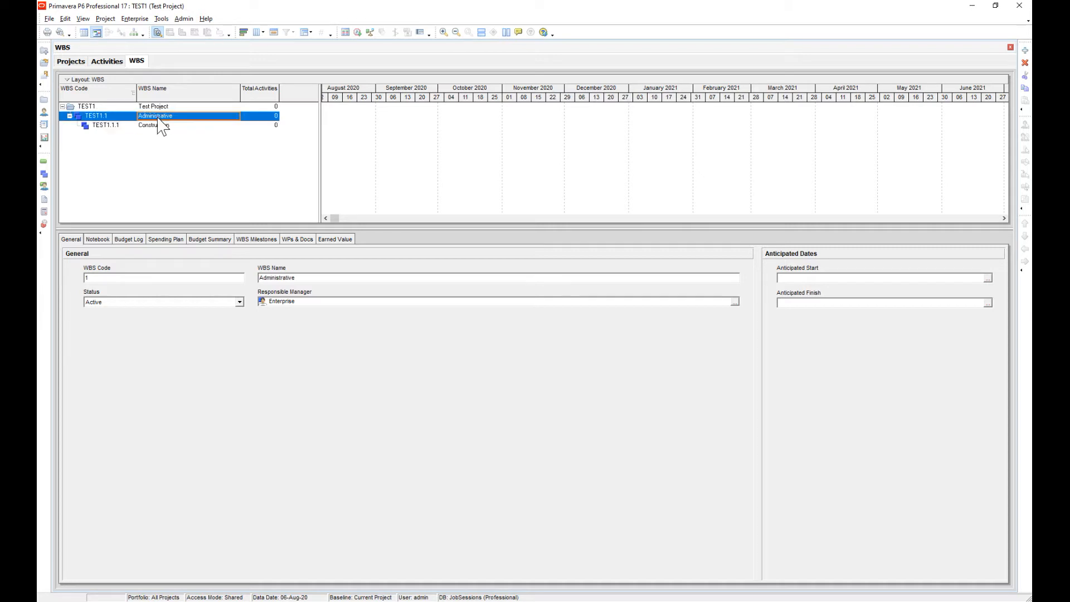
{"action": "left_click", "coordinate": [160, 125]}
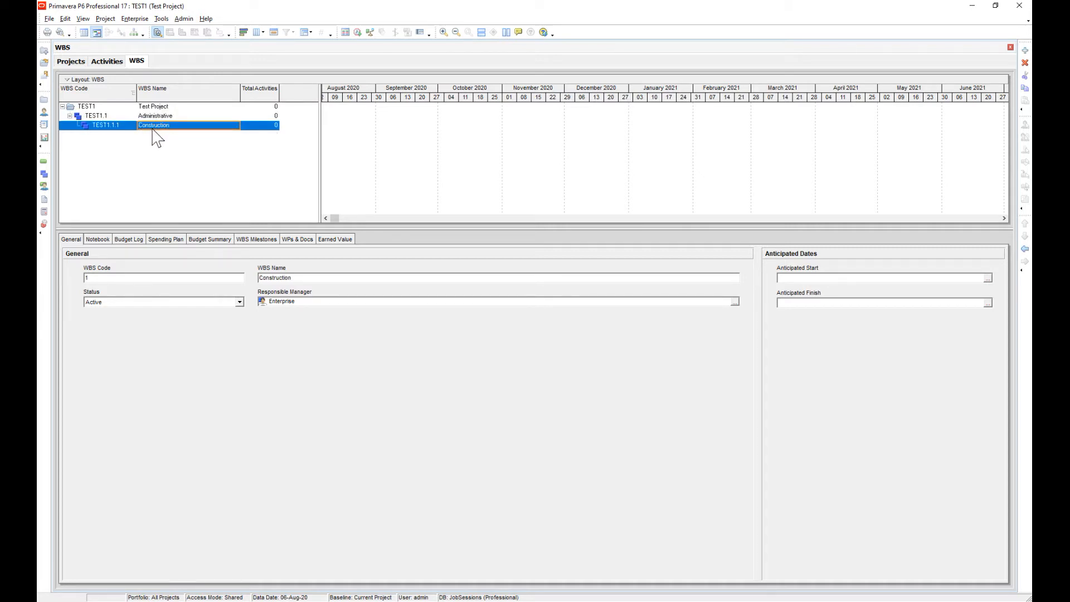
{"action": "left_click", "coordinate": [1025, 250]}
- Add a WBS element named Closeout directly under Test Project and move it below Construction
{"action": "left_click", "coordinate": [141, 108]}
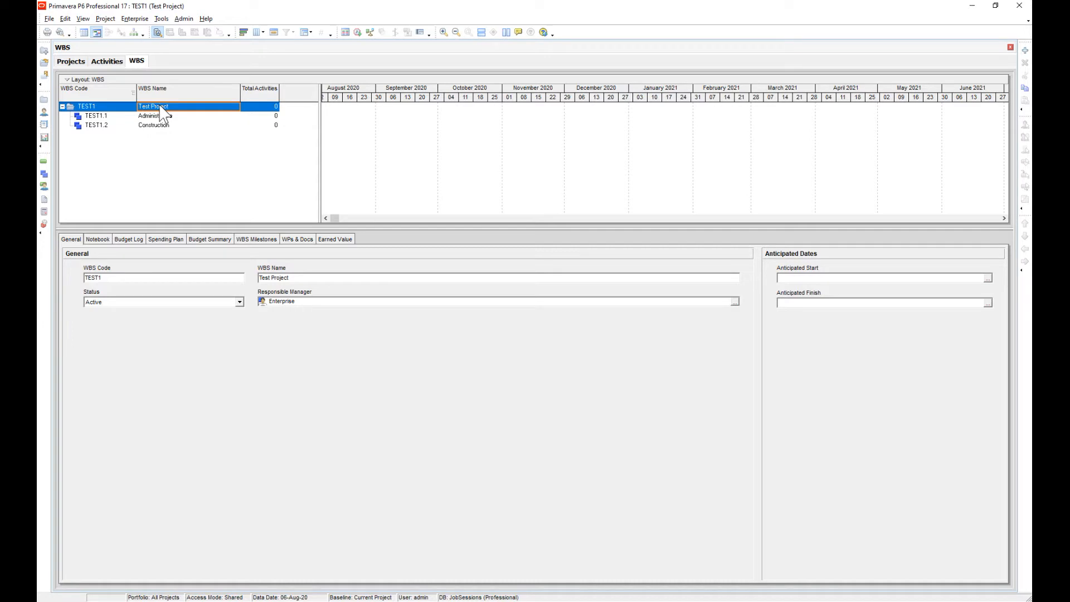
{"action": "key", "text": "Insert"}
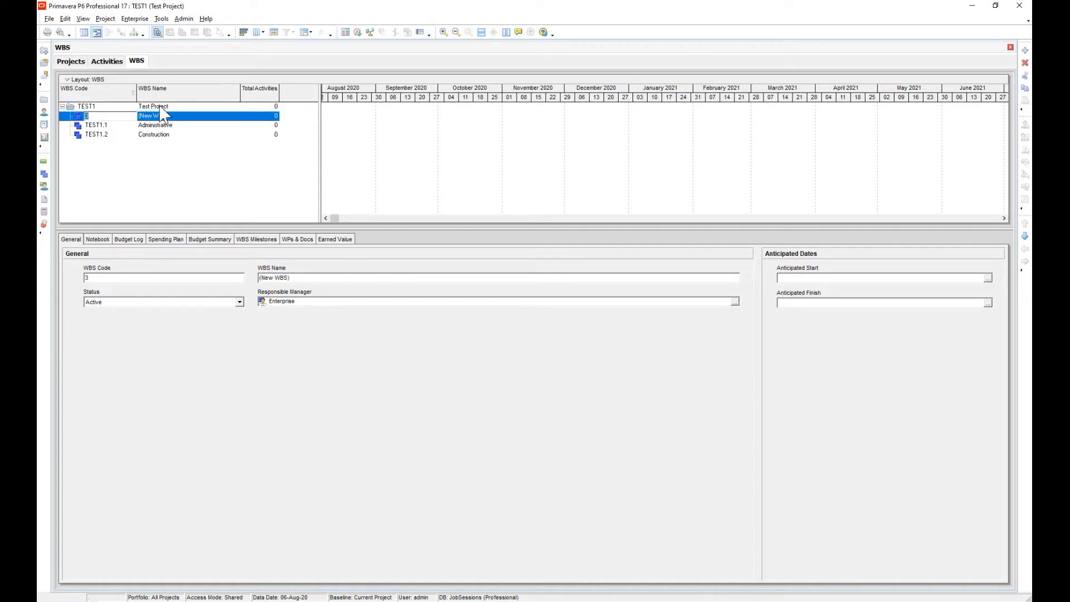
{"action": "left_click", "coordinate": [177, 116]}
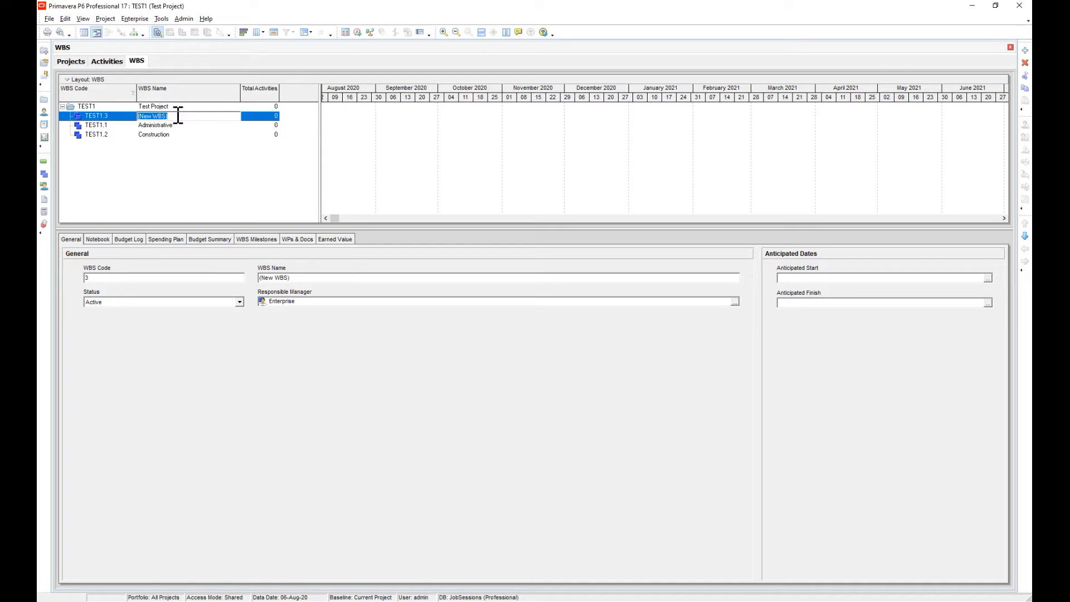
{"action": "type", "text": "Closeout"}
{"action": "key", "text": "Return"}
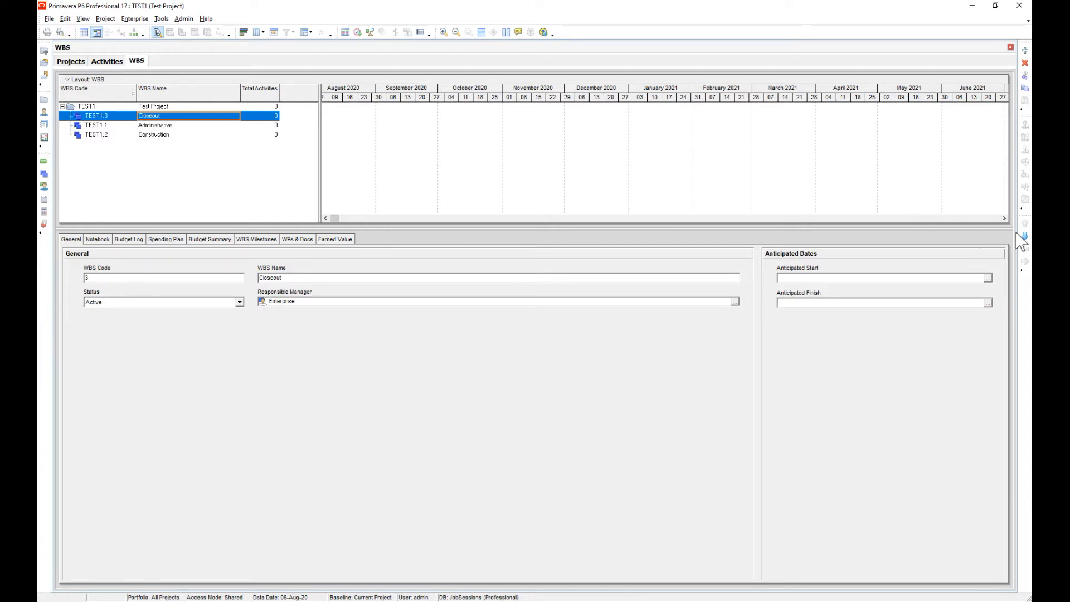
{"action": "left_click", "coordinate": [1025, 236]}
{"action": "left_click", "coordinate": [1025, 236]}
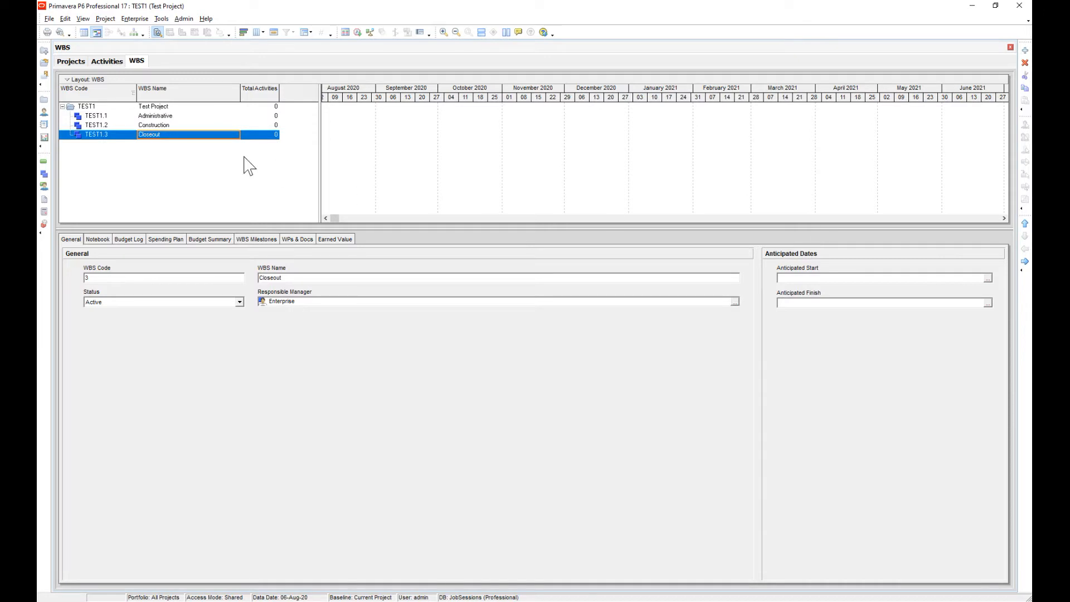
- Compare the order and nesting of the WBS elements between the WBS view and the Activities view
{"action": "left_click", "coordinate": [160, 116]}
{"action": "left_click", "coordinate": [160, 126]}
{"action": "left_click", "coordinate": [157, 136]}
{"action": "left_click", "coordinate": [43, 162]}
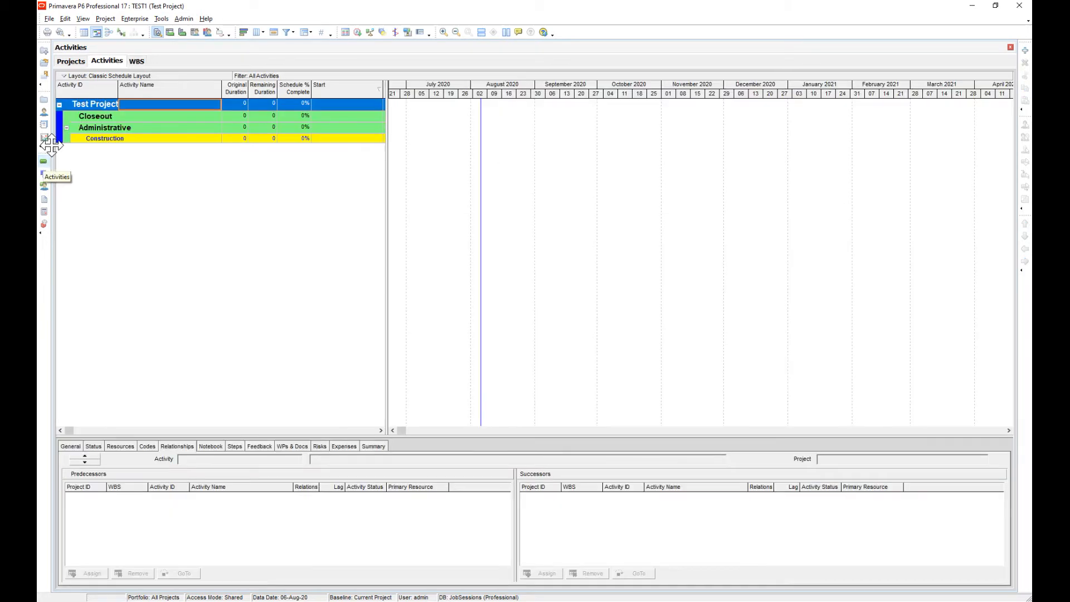
{"action": "left_click", "coordinate": [117, 131]}
{"action": "left_click", "coordinate": [119, 139]}
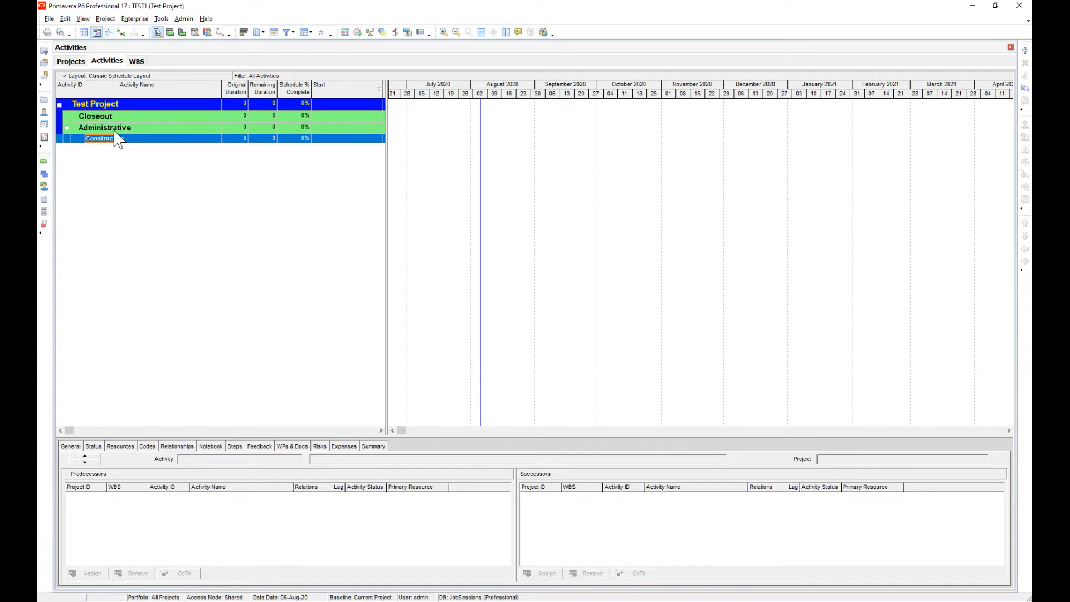
{"action": "left_click", "coordinate": [117, 129]}
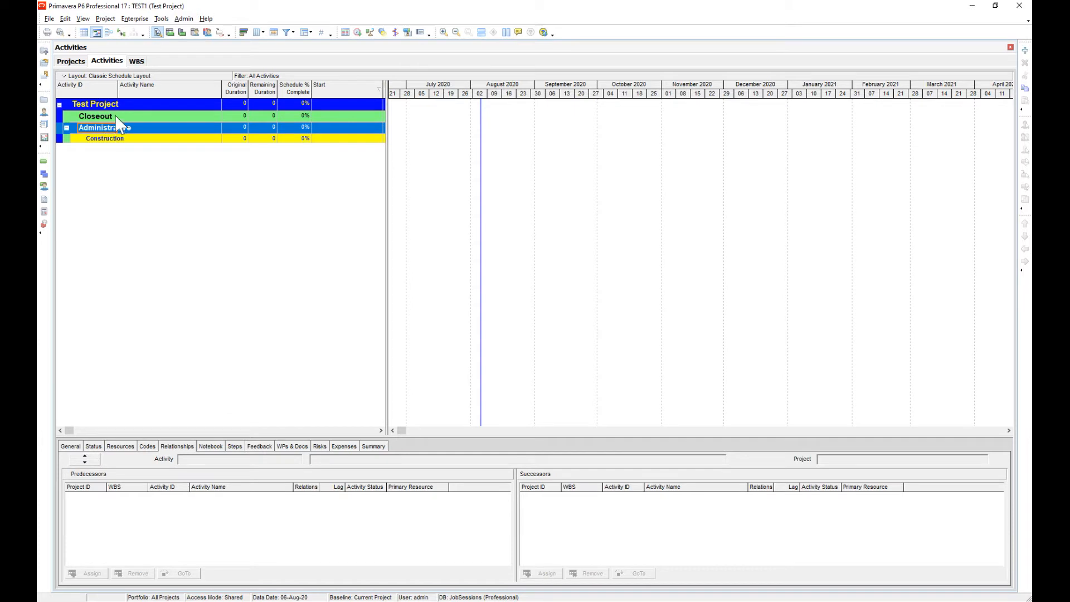
{"action": "left_click", "coordinate": [120, 116]}
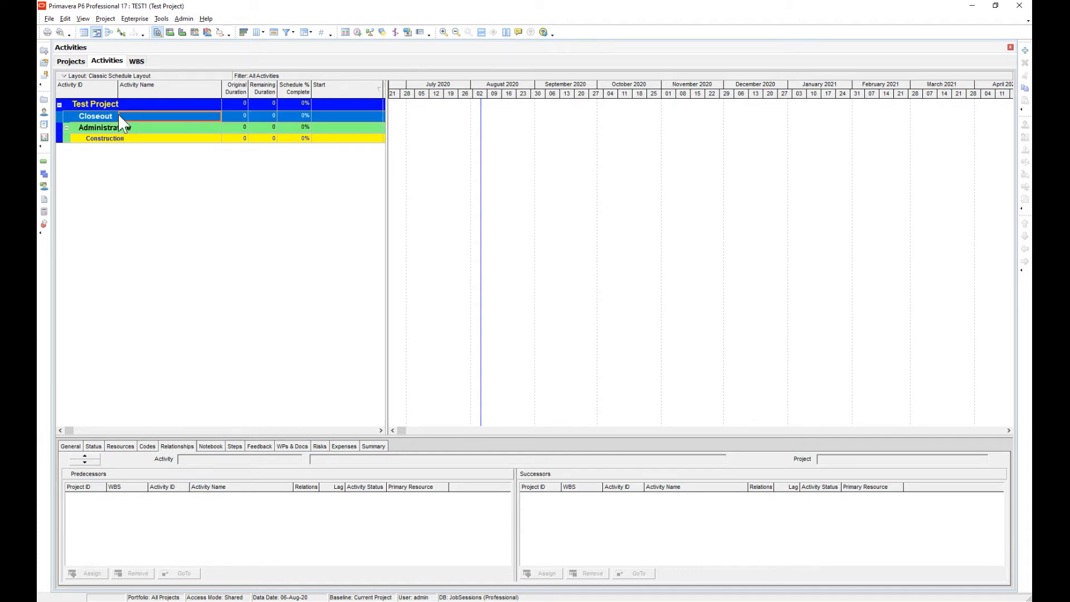
{"action": "left_click", "coordinate": [136, 62]}
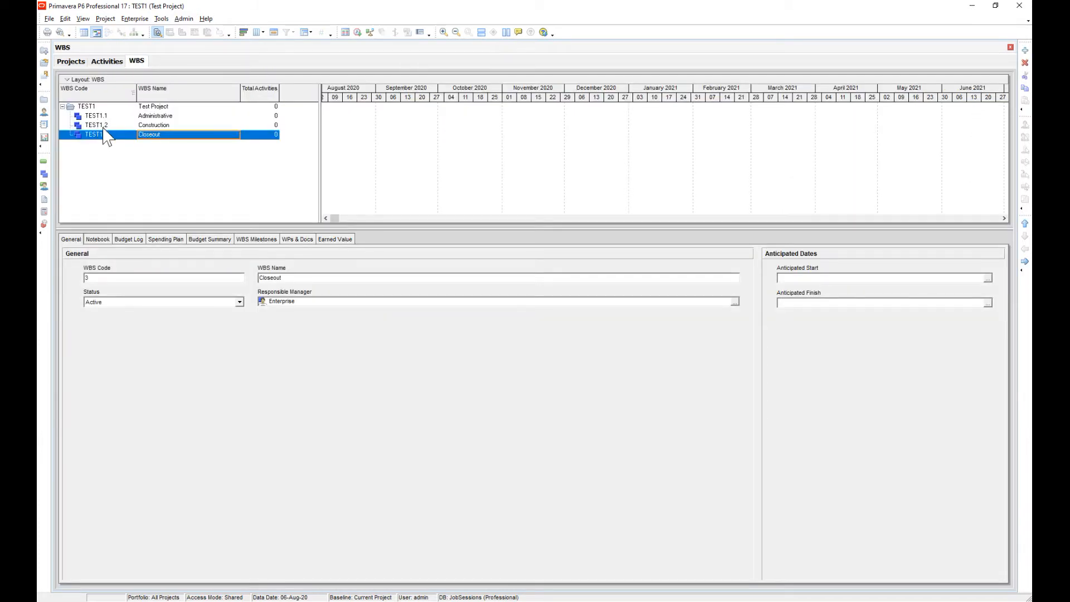
{"action": "left_click", "coordinate": [109, 62]}
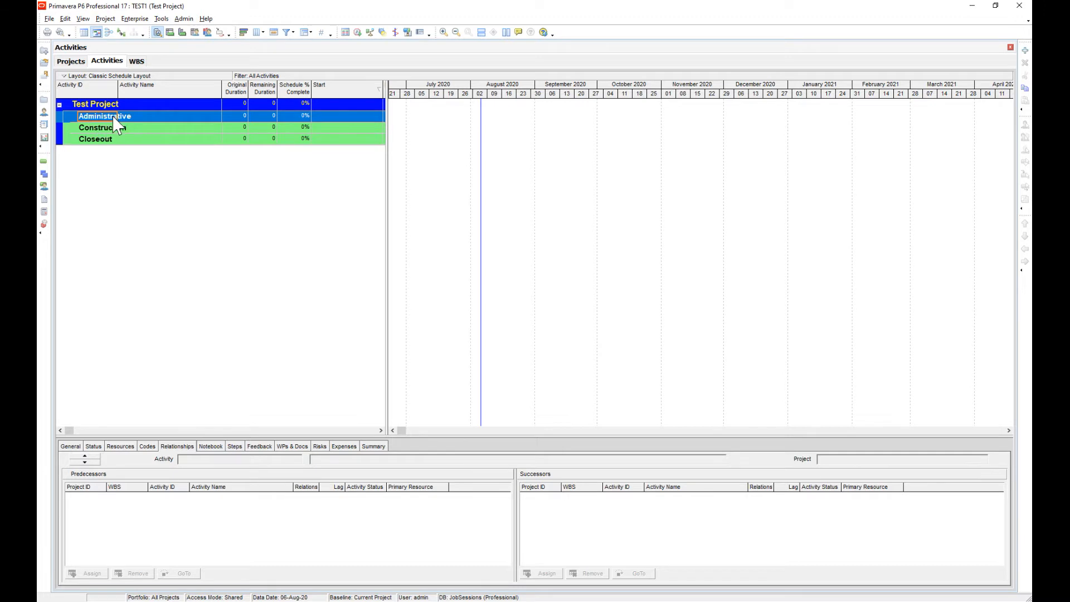
{"action": "key", "text": "Right"}
- Group the activities by WBS with indentation on and grouping to all levels, and apply the settings
{"action": "left_click", "coordinate": [306, 34]}
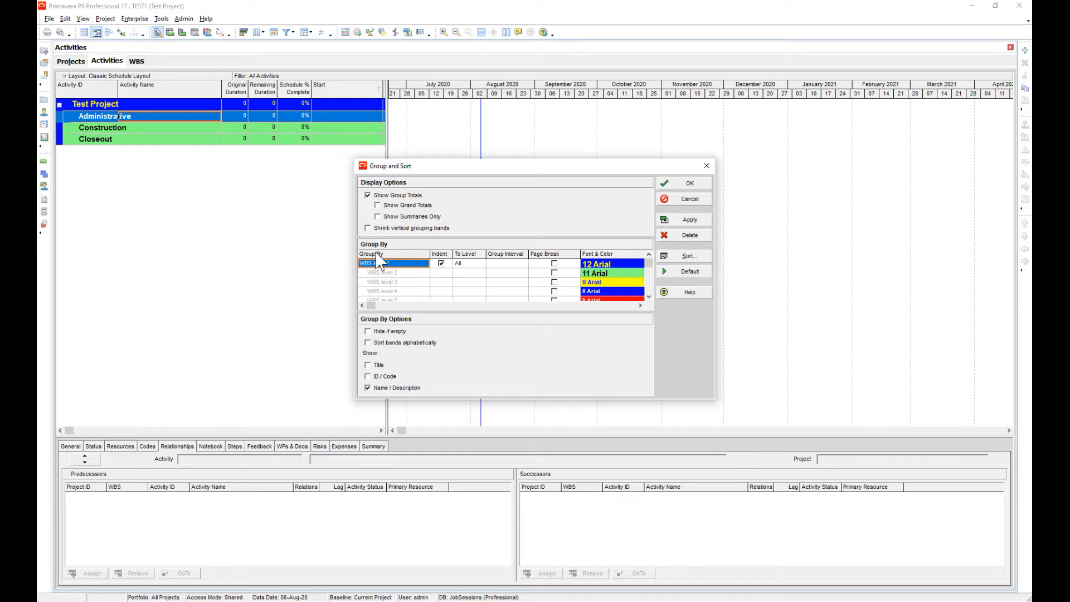
{"action": "left_click", "coordinate": [424, 264]}
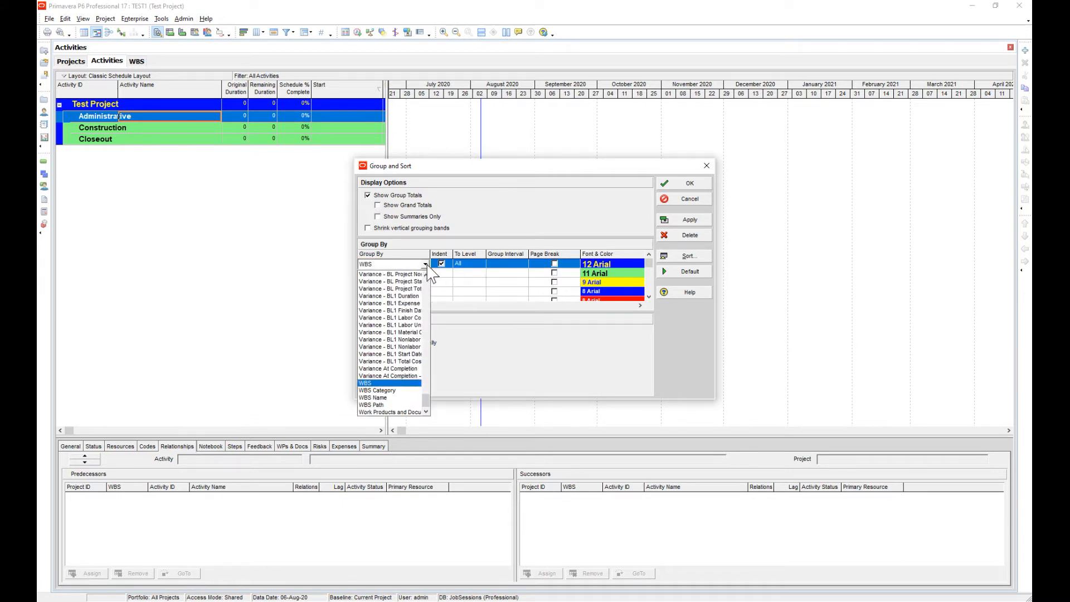
{"action": "left_click", "coordinate": [368, 384]}
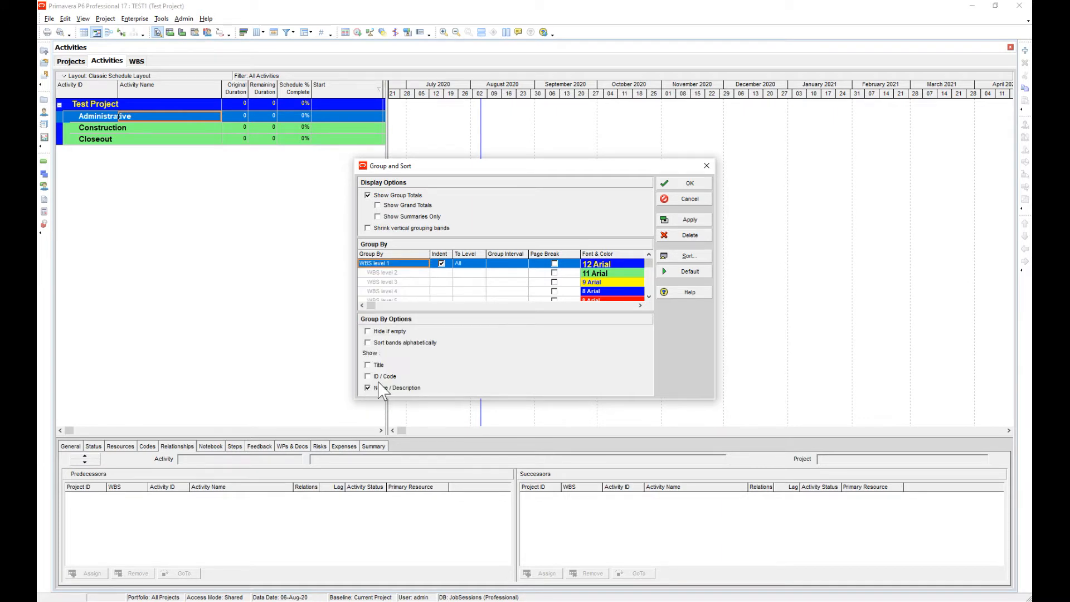
{"action": "left_click", "coordinate": [441, 263]}
{"action": "left_click", "coordinate": [442, 264]}
{"action": "left_click", "coordinate": [477, 263]}
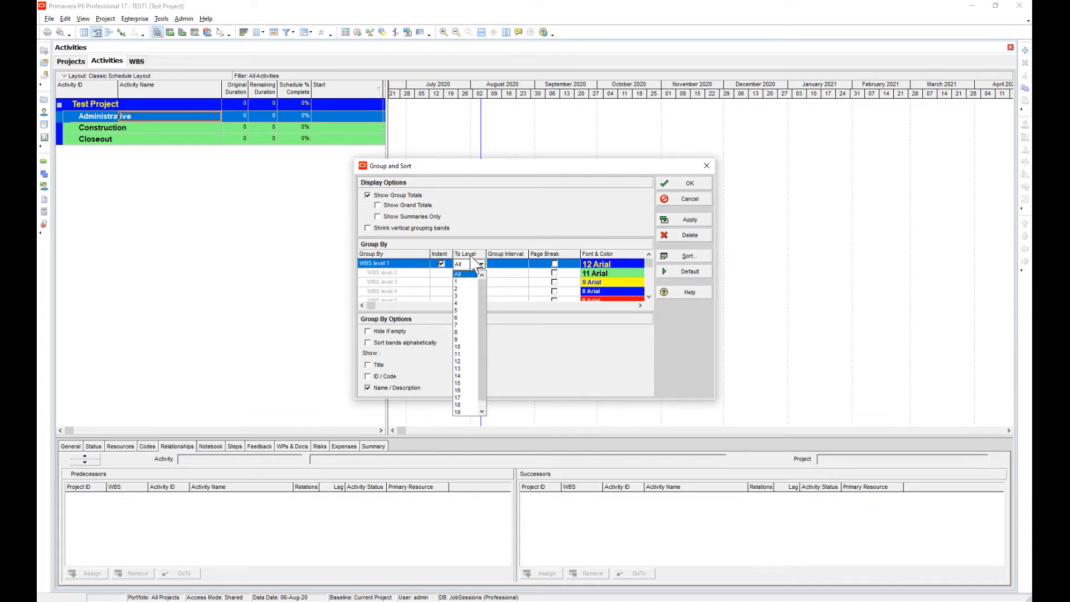
{"action": "left_click", "coordinate": [459, 273]}
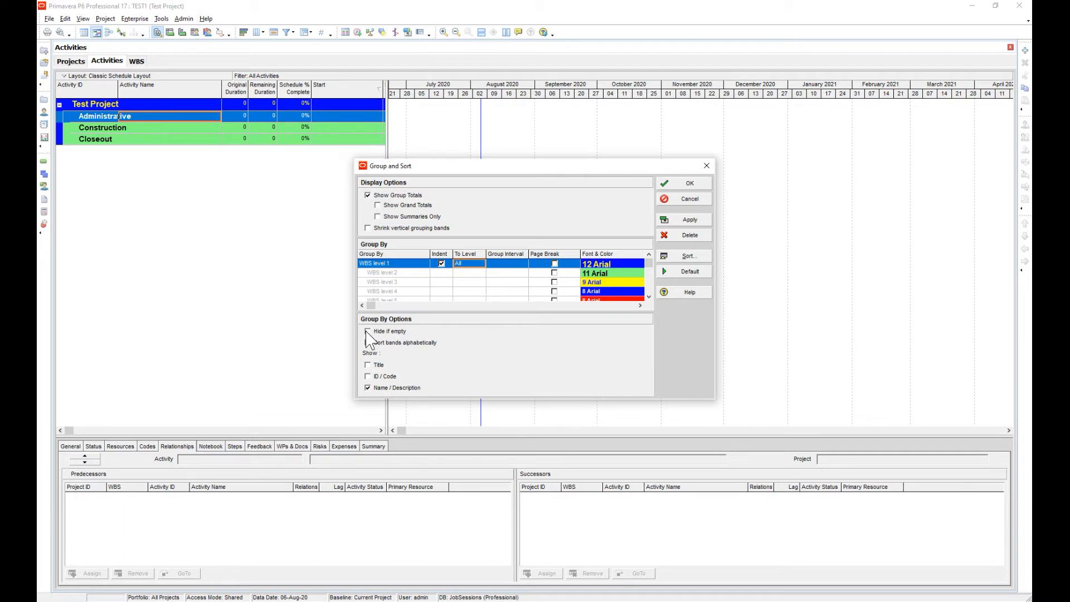
{"action": "left_click", "coordinate": [703, 221]}
{"action": "left_click", "coordinate": [171, 122]}
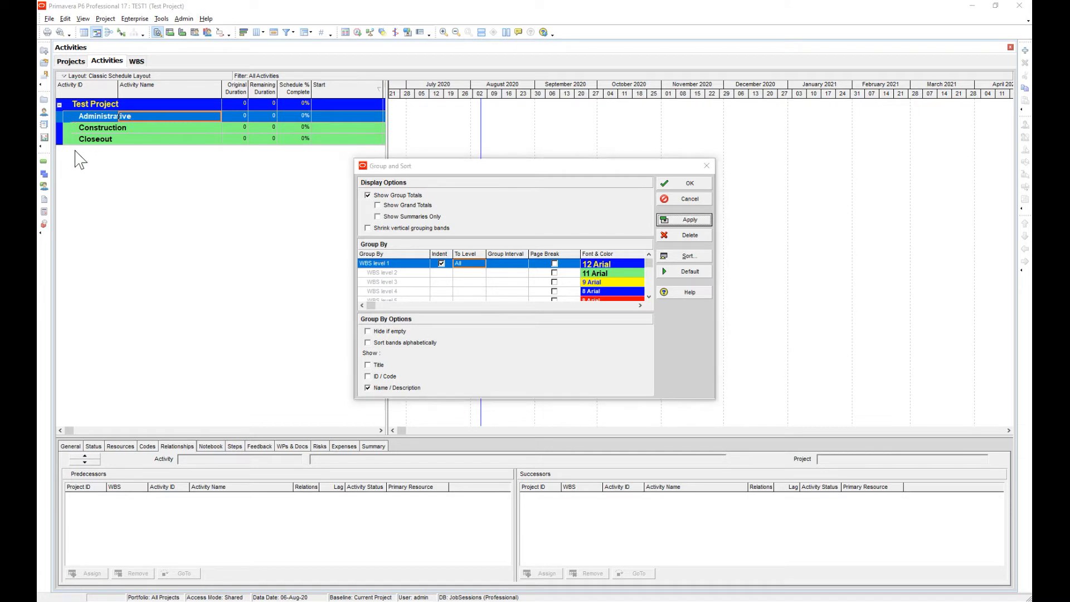
- Try hiding empty WBS bands in the activity grouping, and restore them by turning the option off again
{"action": "left_click", "coordinate": [367, 333]}
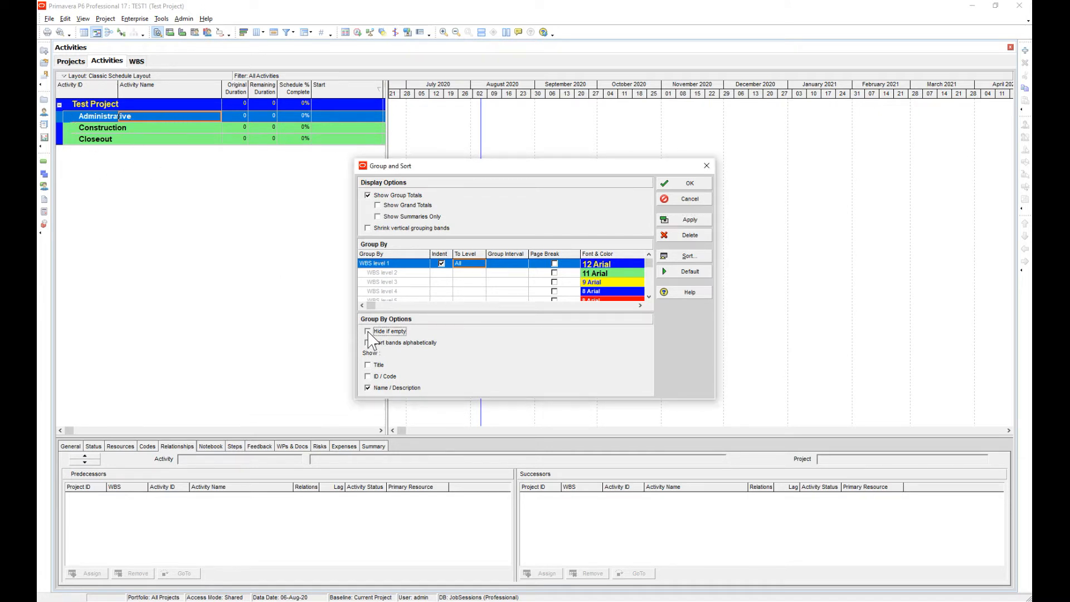
{"action": "left_click", "coordinate": [689, 220]}
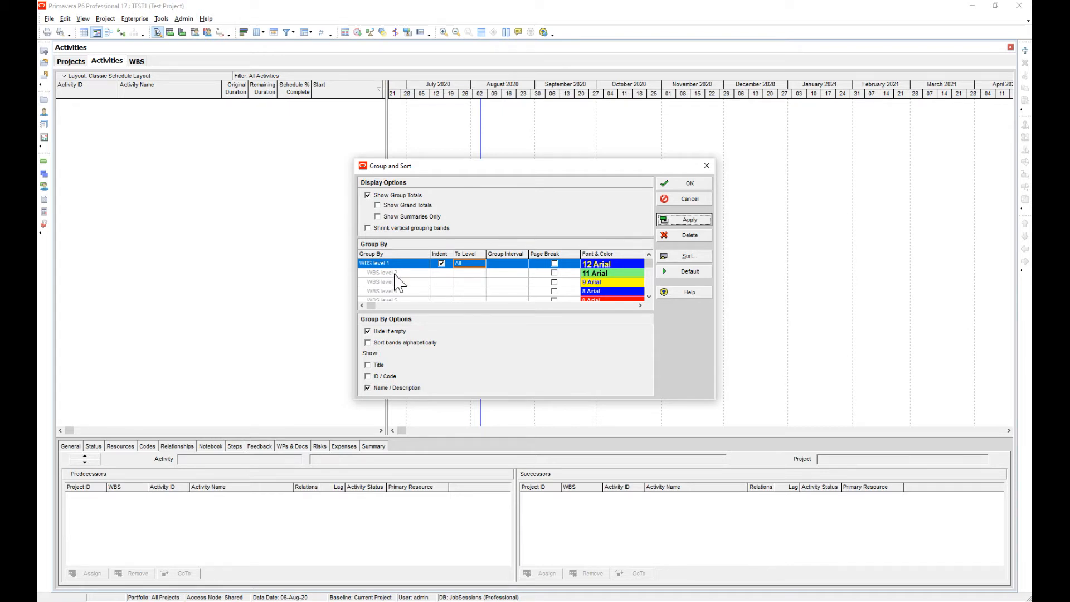
{"action": "left_click", "coordinate": [368, 330]}
{"action": "left_click", "coordinate": [690, 219]}
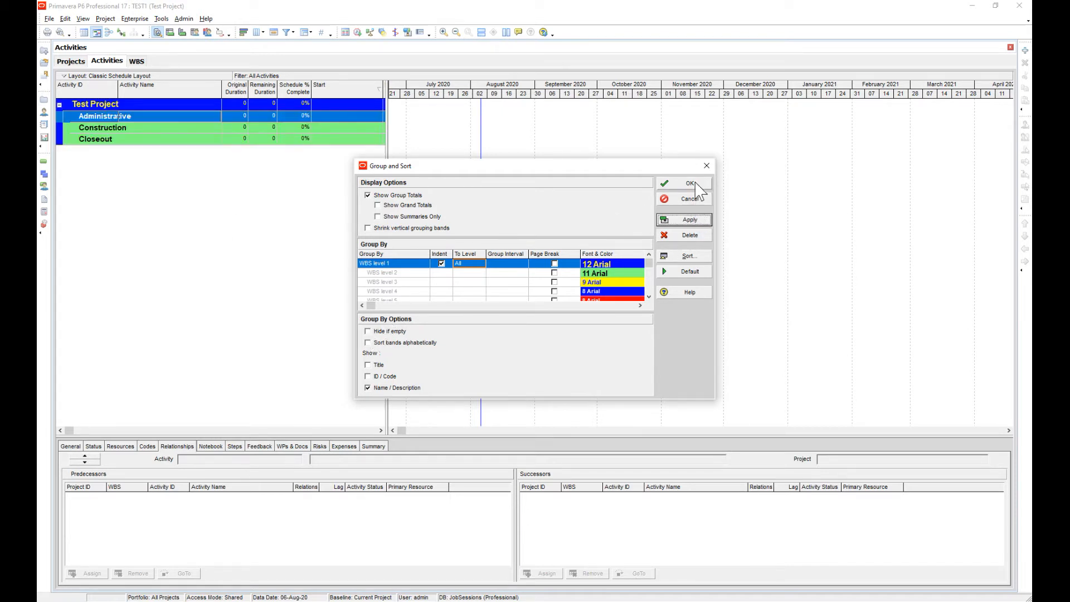
- Accept the grouping settings and select the Administrative band in the activities table
{"action": "left_click", "coordinate": [690, 184]}
{"action": "left_click", "coordinate": [117, 128]}
{"action": "left_click", "coordinate": [111, 118]}
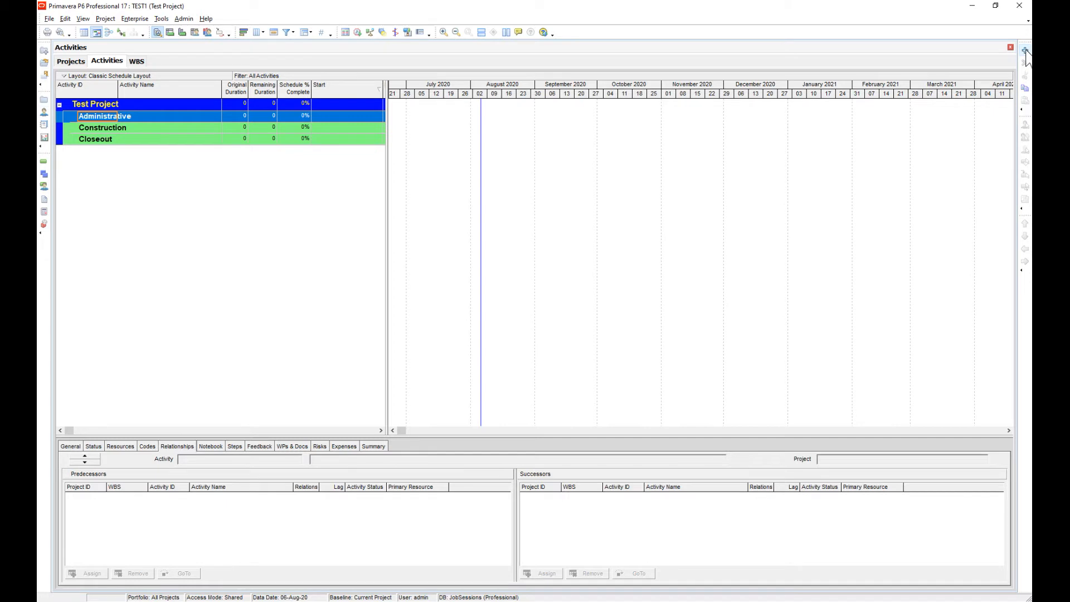
{"action": "left_click", "coordinate": [74, 61]}
{"action": "left_click", "coordinate": [1024, 50]}
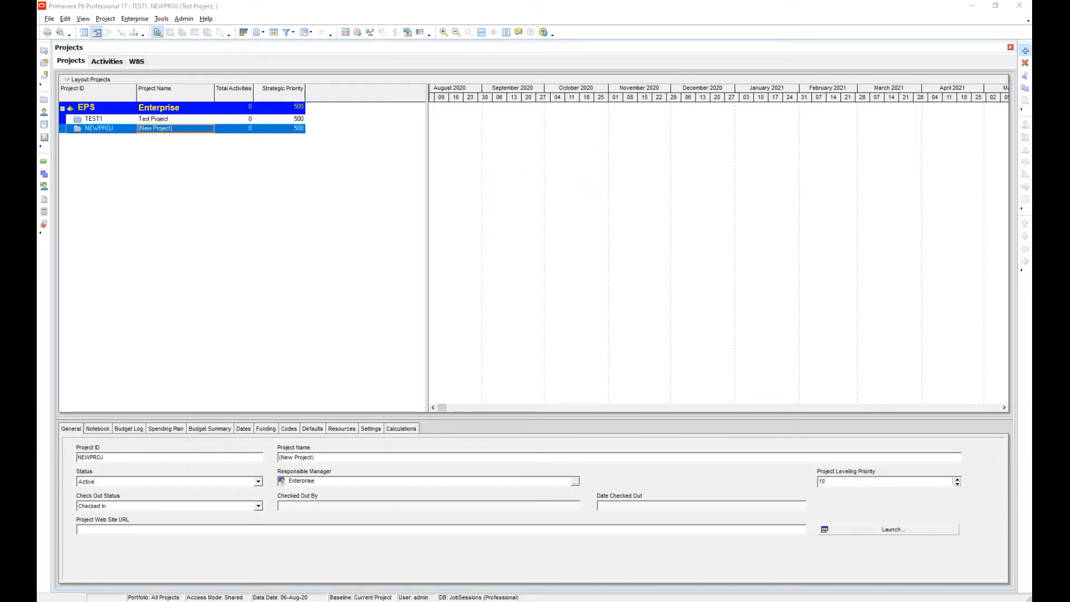
{"action": "key", "text": "Escape"}
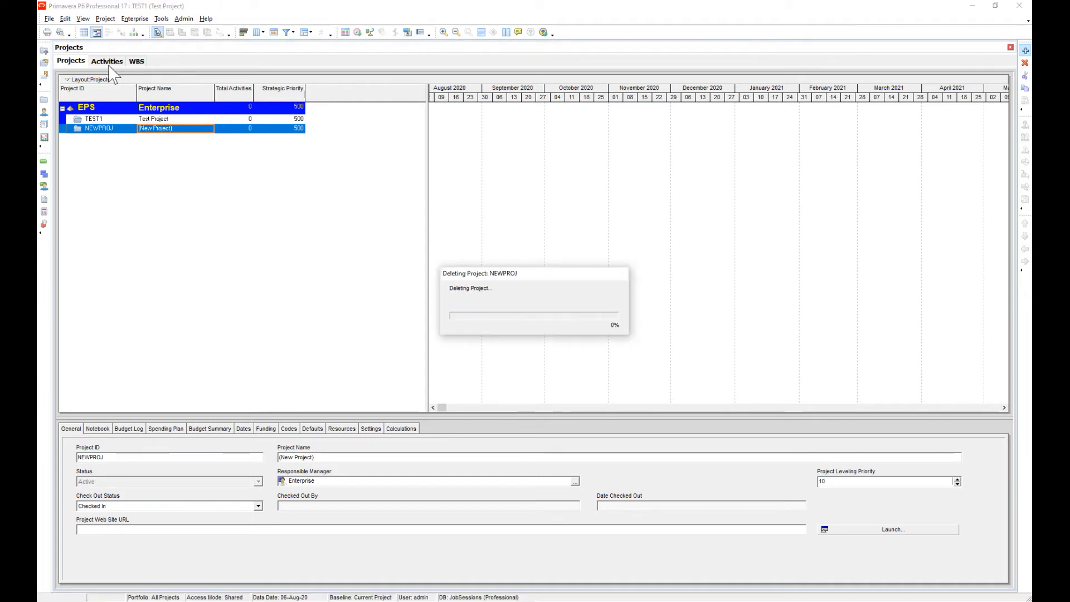
{"action": "left_click", "coordinate": [107, 61]}
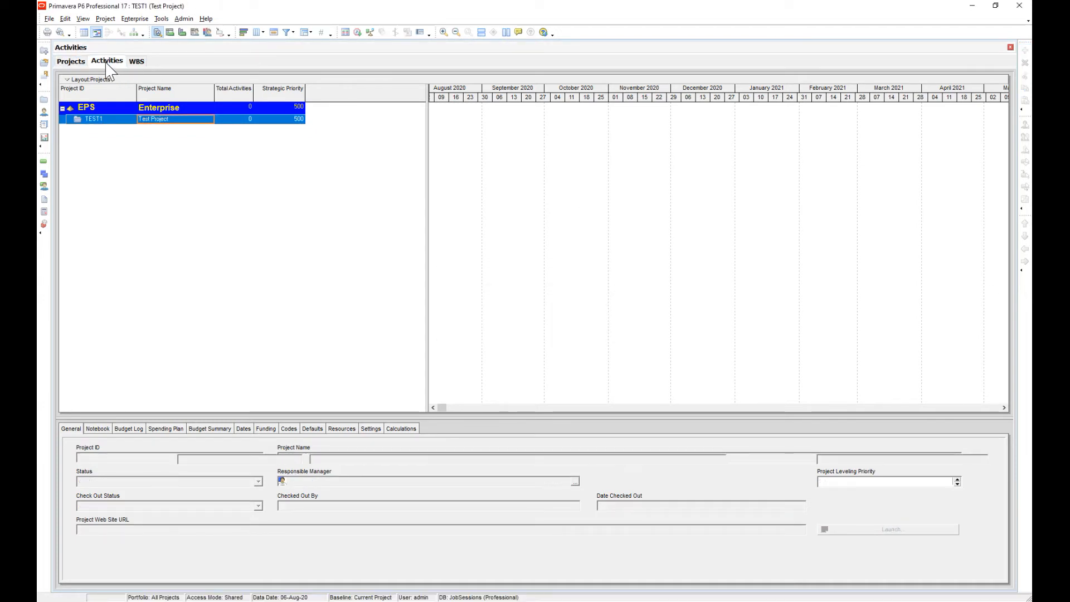
{"action": "left_click", "coordinate": [1025, 51]}
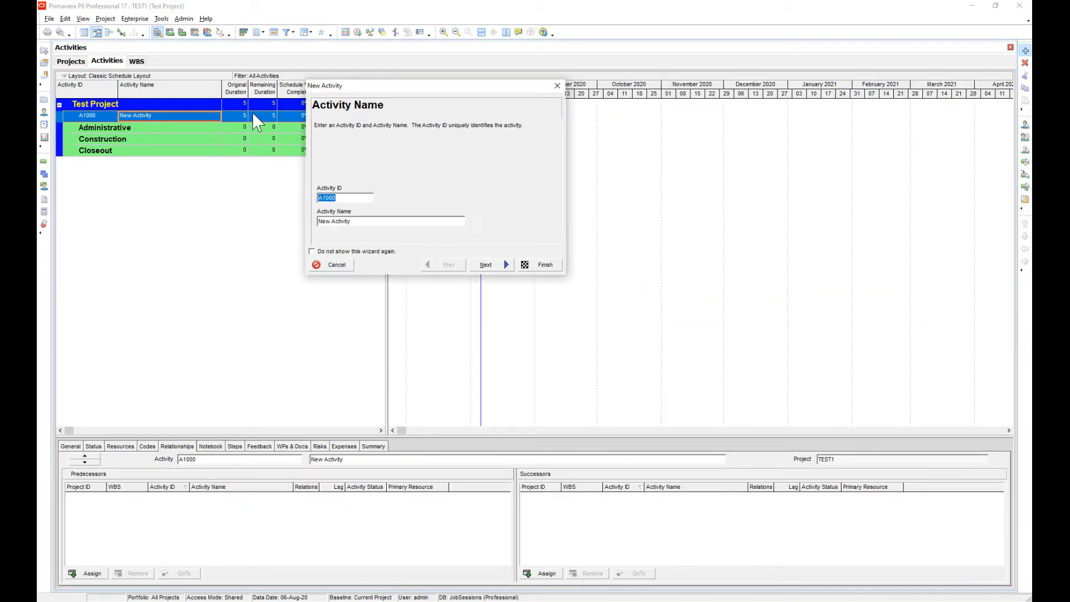
{"action": "left_click", "coordinate": [556, 85]}
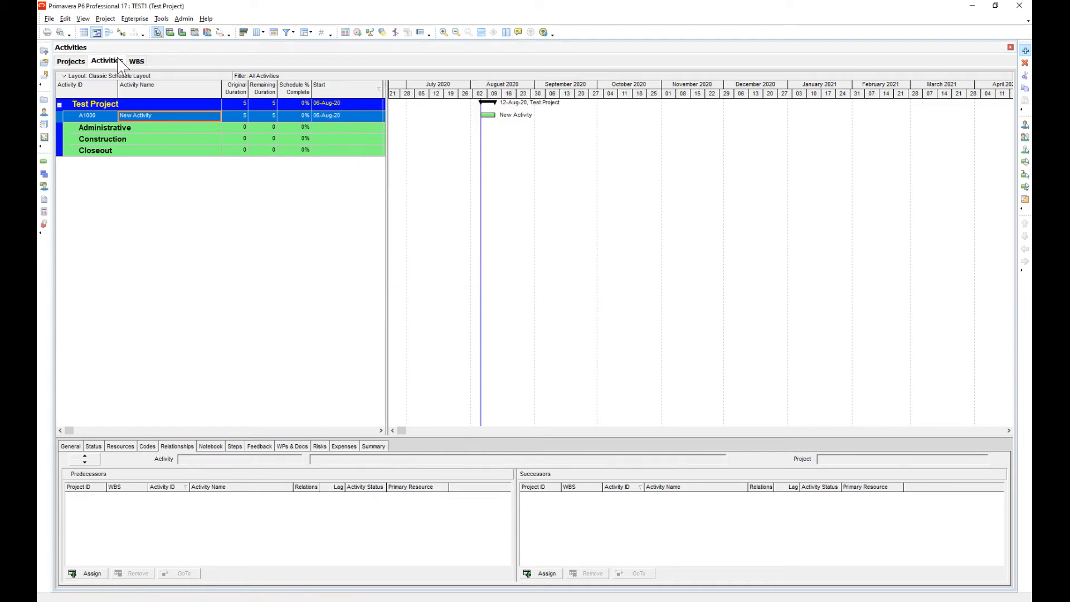
{"action": "left_click", "coordinate": [136, 61]}
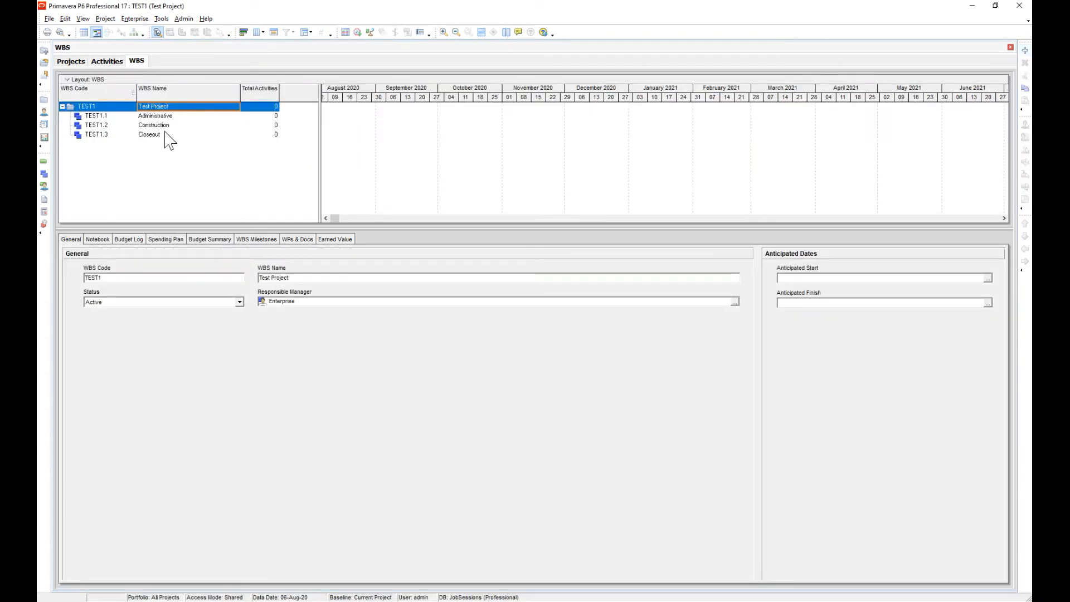
{"action": "left_click", "coordinate": [48, 17]}
{"action": "left_click", "coordinate": [107, 62]}
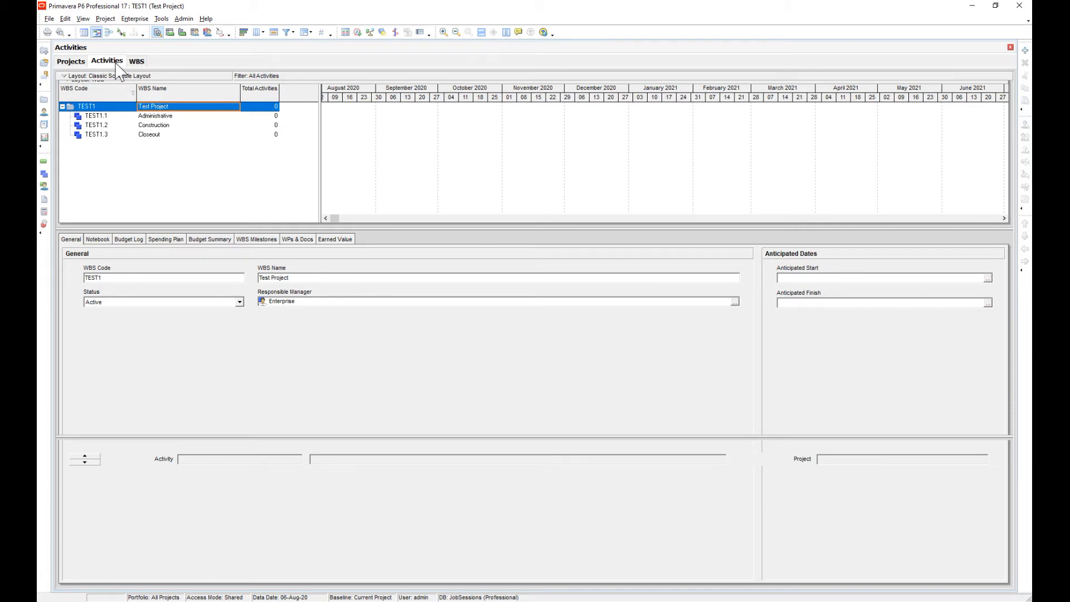
- Add two activities named Activity 1 and Activity 2 under the Administrative WBS band
{"action": "left_click", "coordinate": [115, 63]}
{"action": "left_click", "coordinate": [91, 117]}
{"action": "key", "text": "Insert"}
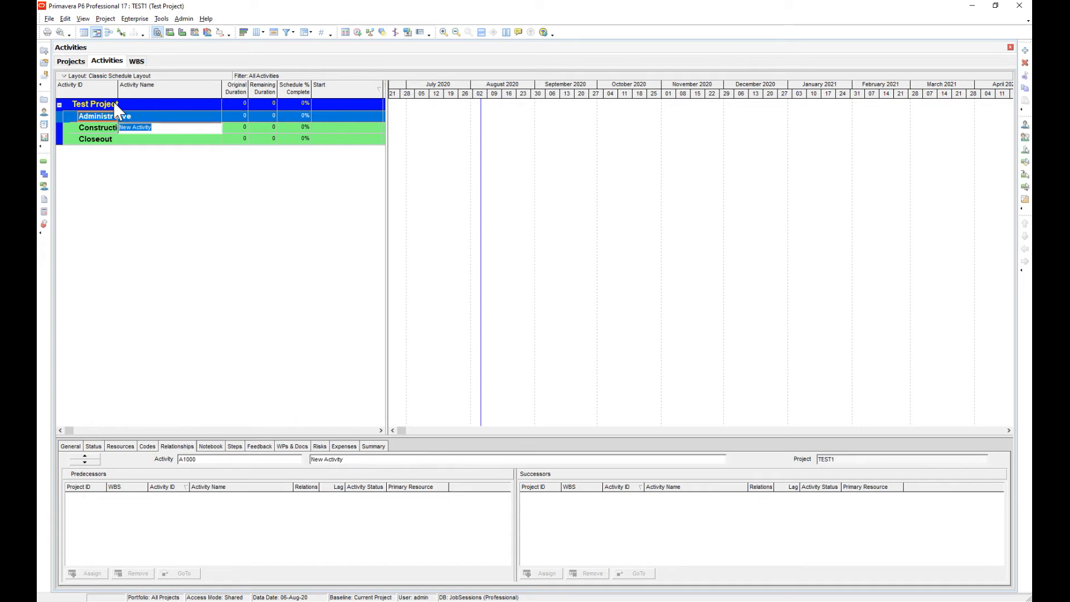
{"action": "type", "text": "Activity 1"}
{"action": "key", "text": "Return"}
{"action": "key", "text": "Insert"}
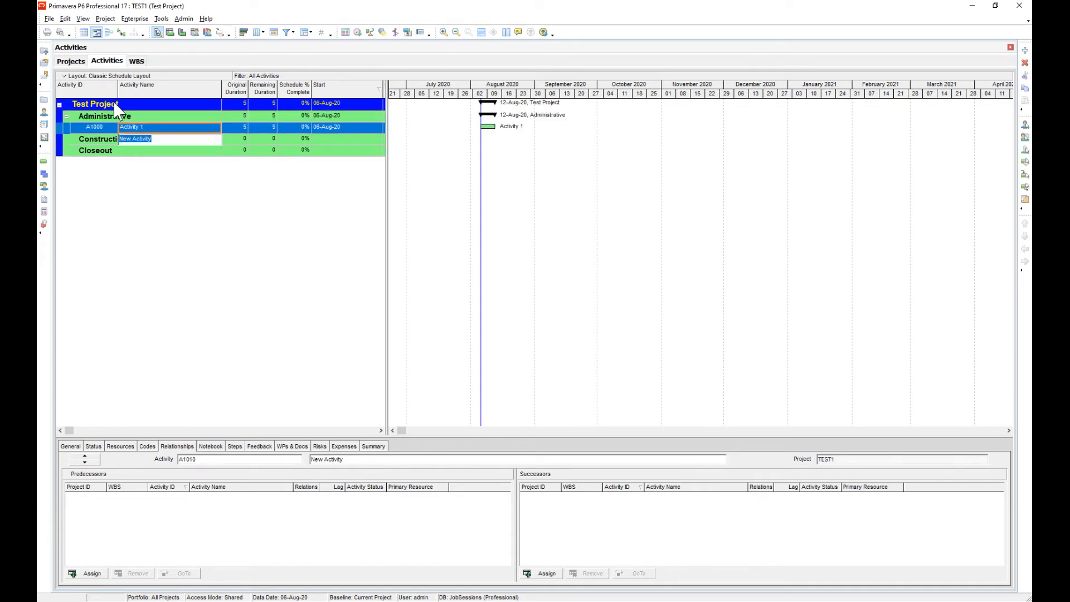
{"action": "type", "text": "A"}
{"action": "key", "text": "Return"}
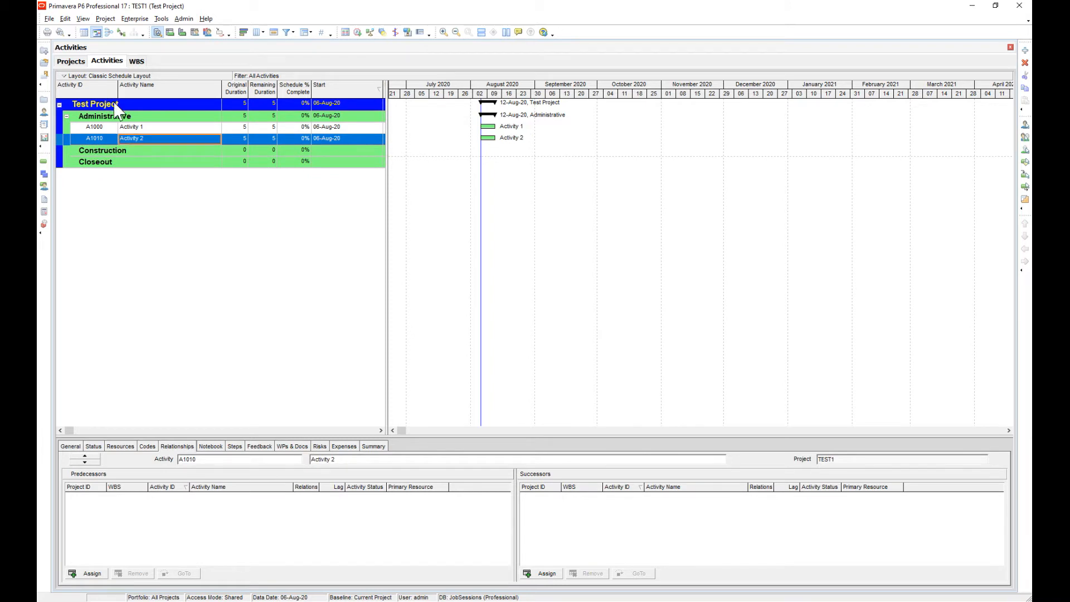
- Add three more activities under Administrative, named Activity 3, Activity 4 and Activity 5
{"action": "key", "text": "Insert"}
{"action": "type", "text": "Activity 3"}
{"action": "key", "text": "Return"}
{"action": "key", "text": "Insert"}
{"action": "type", "text": "Activity 4"}
{"action": "key", "text": "Return"}
{"action": "key", "text": "Insert"}
{"action": "type", "text": "Activity 5"}
{"action": "key", "text": "Return"}
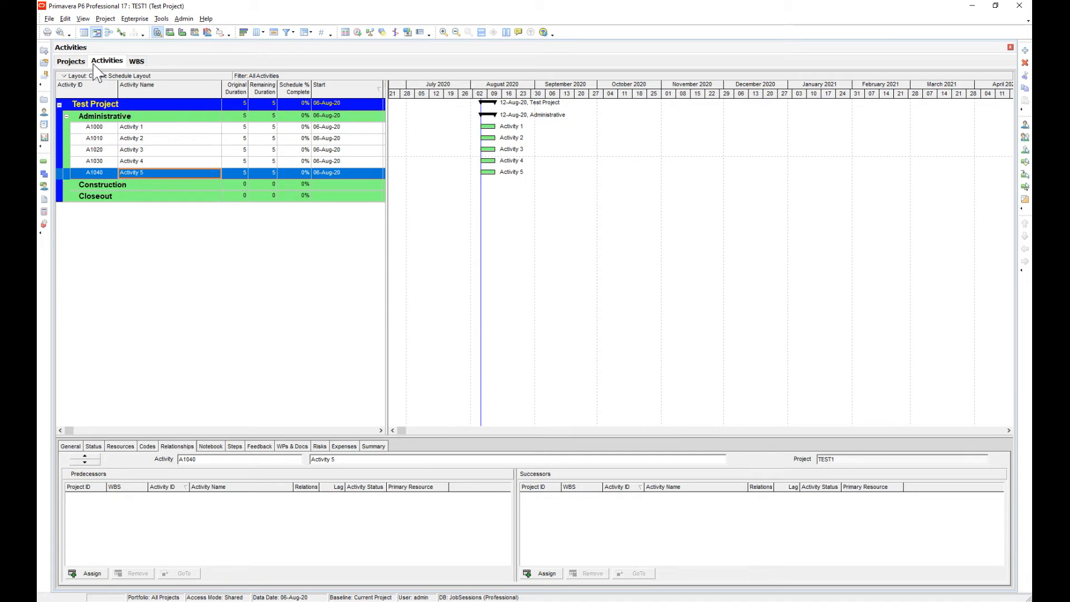
- Review Activity 1 through Activity 5 under Administrative one by one
{"action": "left_click", "coordinate": [149, 128]}
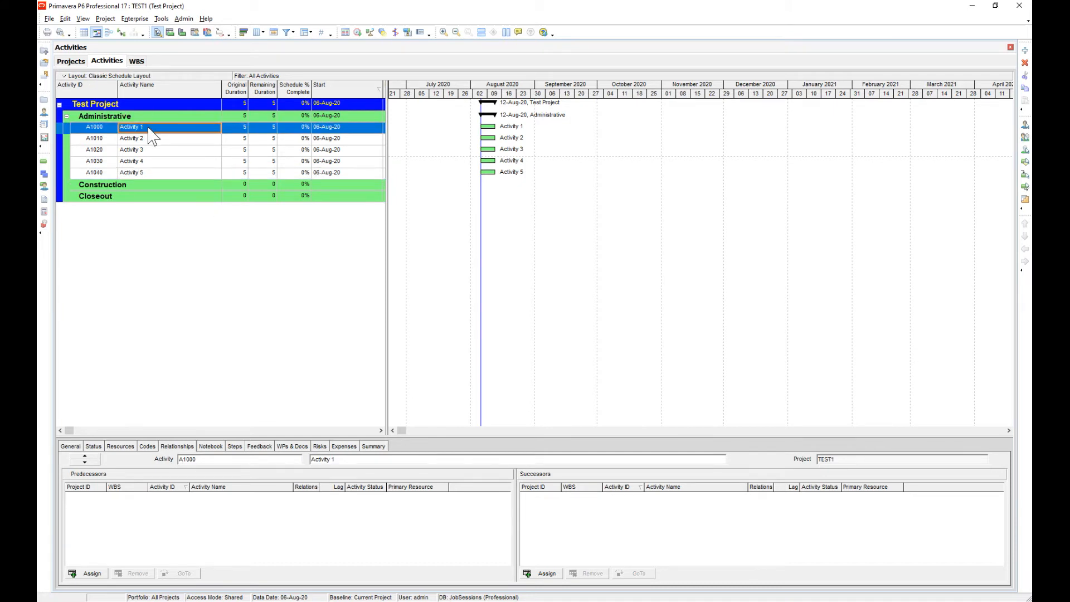
{"action": "mouse_move", "coordinate": [144, 166]}
{"action": "left_mouse_down"}
{"action": "mouse_move", "coordinate": [146, 179]}
{"action": "mouse_move", "coordinate": [148, 167]}
{"action": "left_mouse_up"}
{"action": "left_click", "coordinate": [146, 176]}
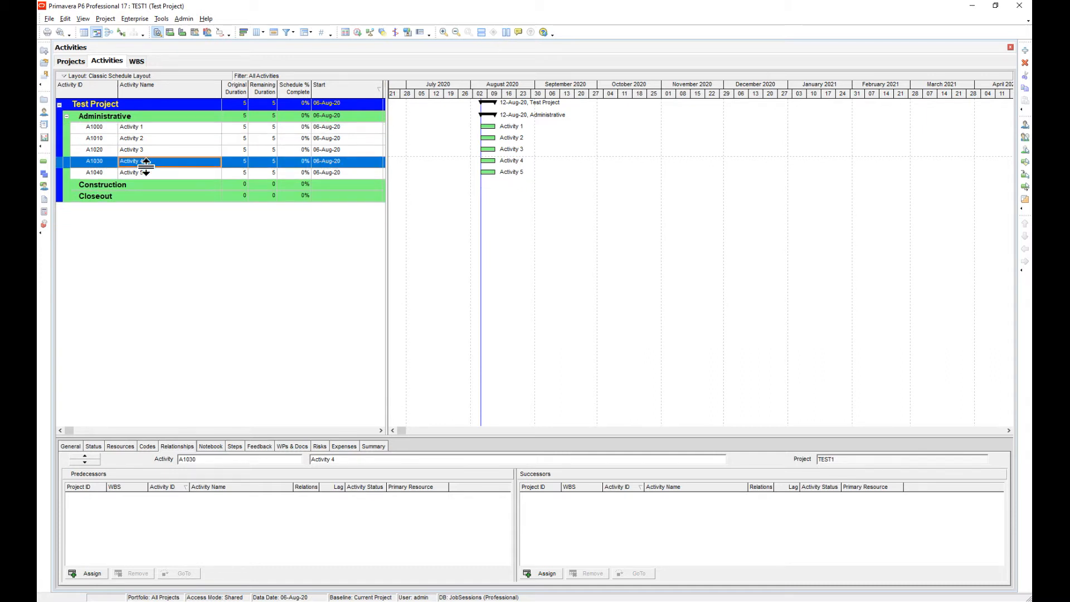
{"action": "left_click", "coordinate": [154, 127]}
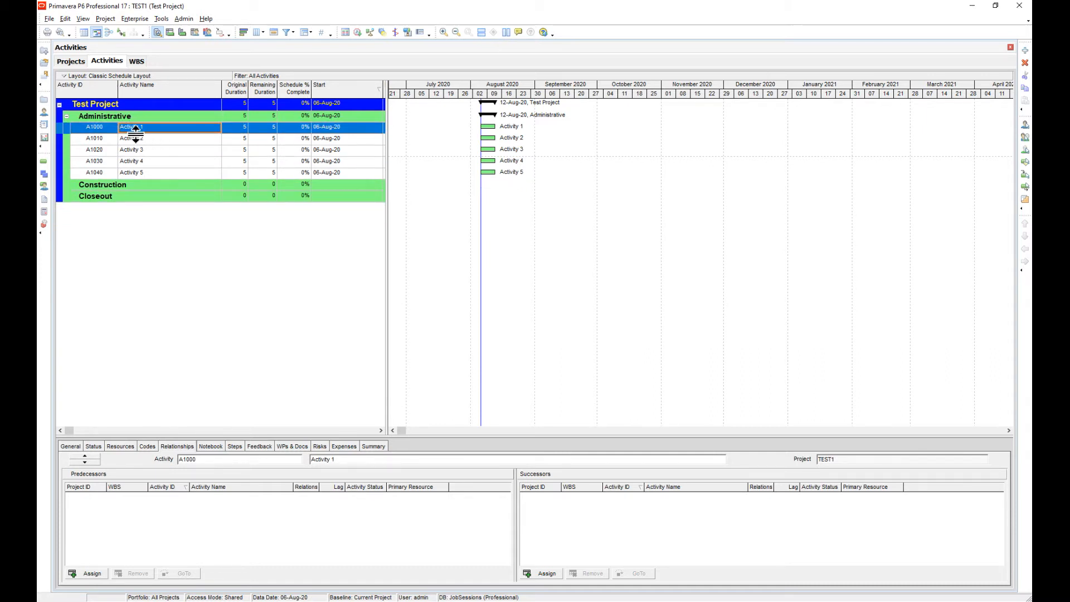
{"action": "left_click", "coordinate": [138, 140]}
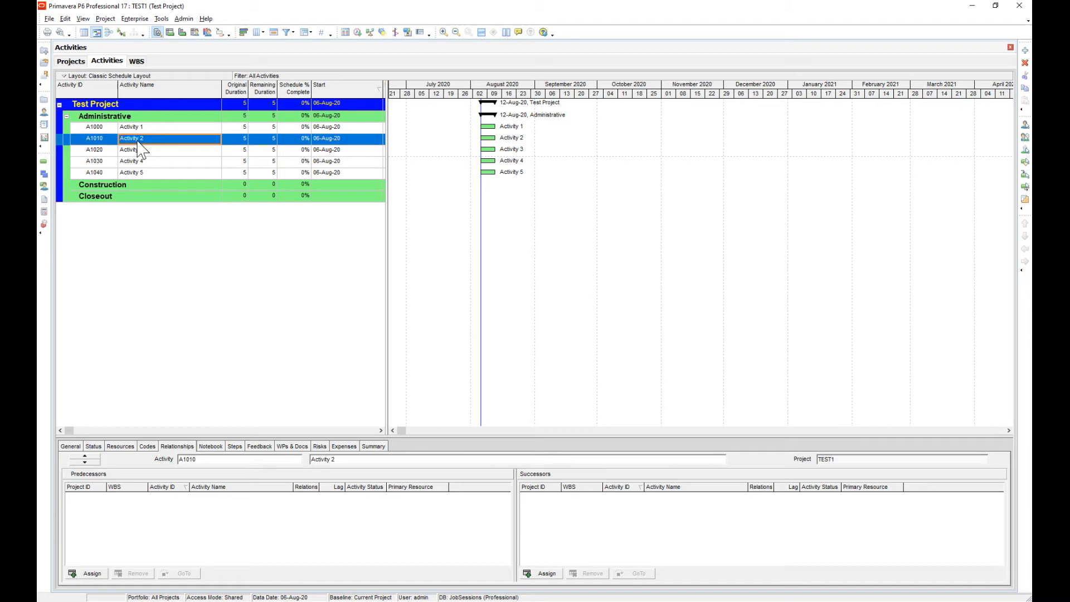
{"action": "left_click", "coordinate": [140, 151]}
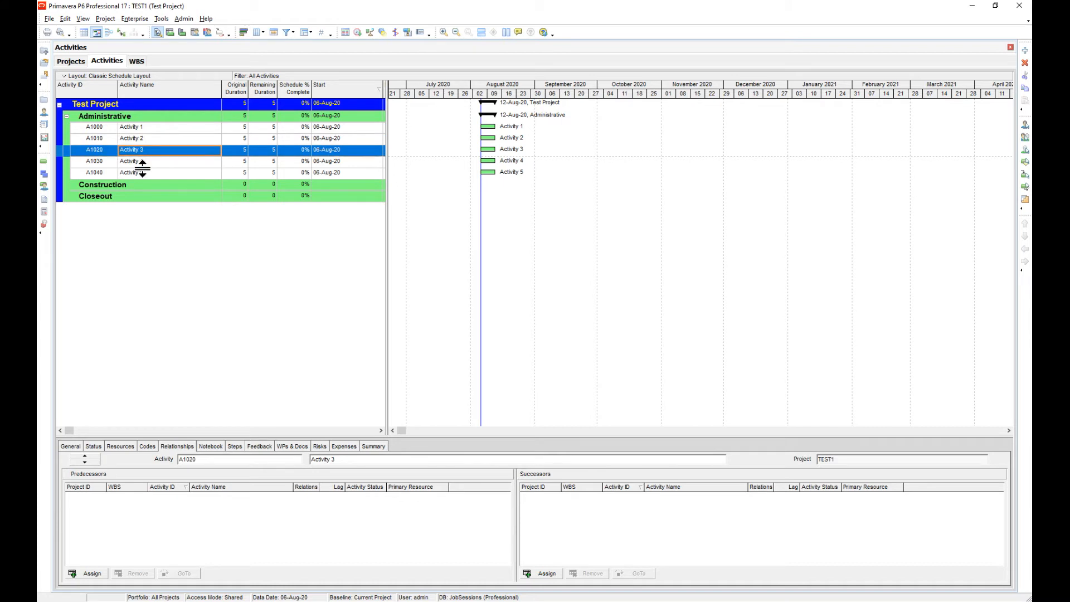
{"action": "left_click", "coordinate": [143, 163]}
{"action": "left_click", "coordinate": [143, 174]}
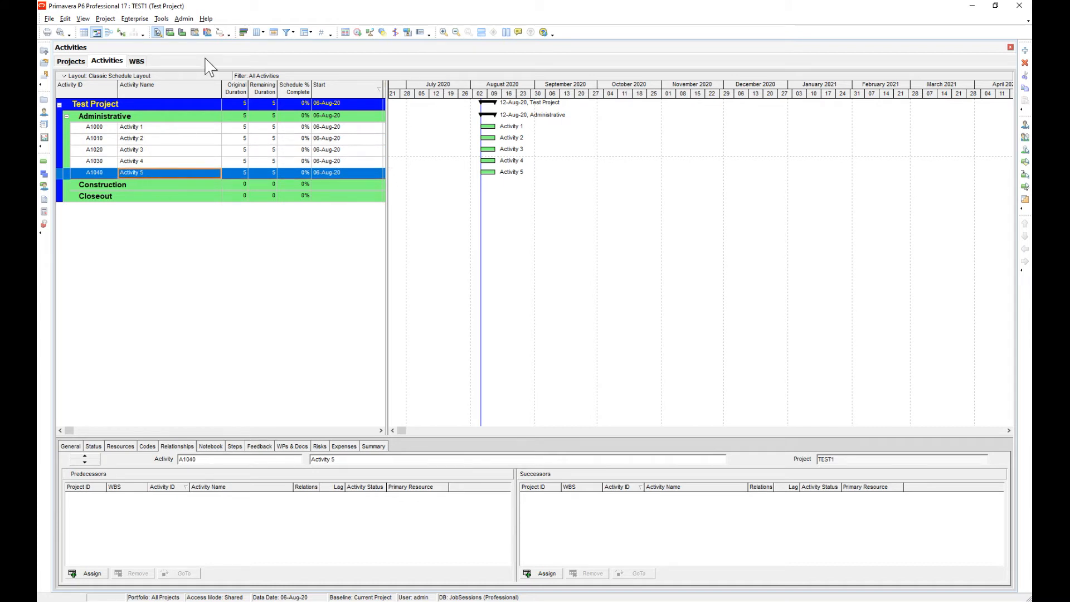
- Select Activity 1, enlarge the lower layout area and set it to show the activity details
{"action": "left_click", "coordinate": [171, 129]}
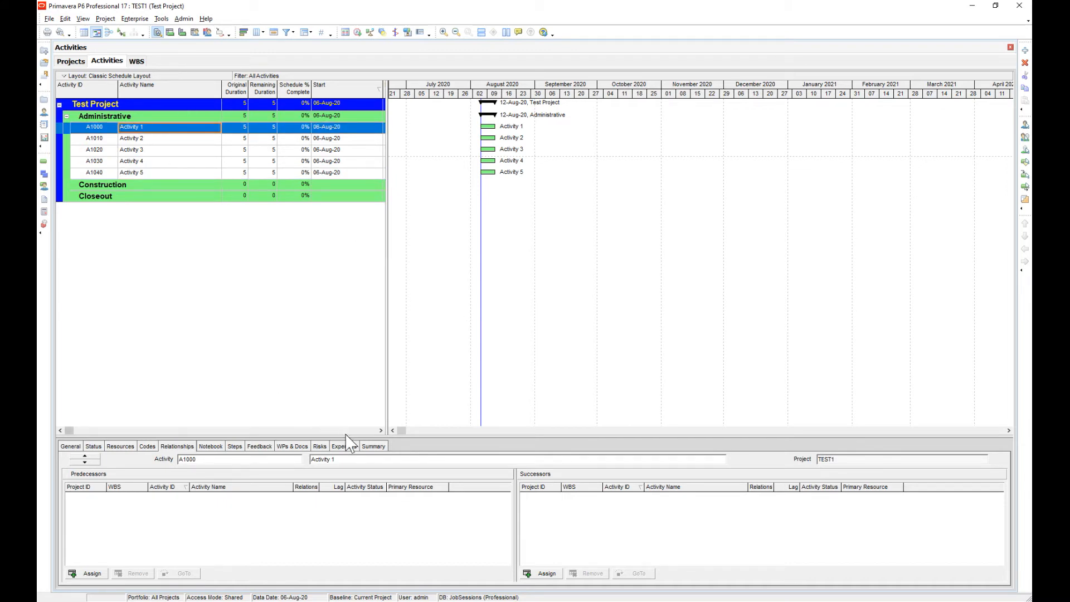
{"action": "left_click_drag", "start_coordinate": [342, 433], "coordinate": [336, 393]}
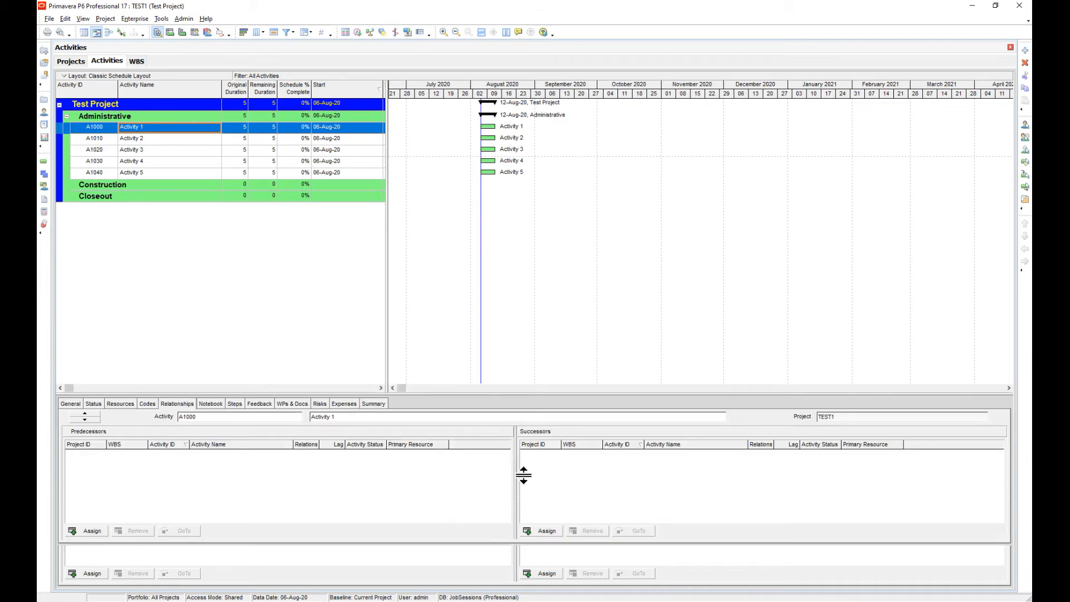
{"action": "left_click_drag", "start_coordinate": [523, 477], "coordinate": [525, 482]}
{"action": "left_click", "coordinate": [83, 19]}
{"action": "mouse_move", "coordinate": [132, 56]}
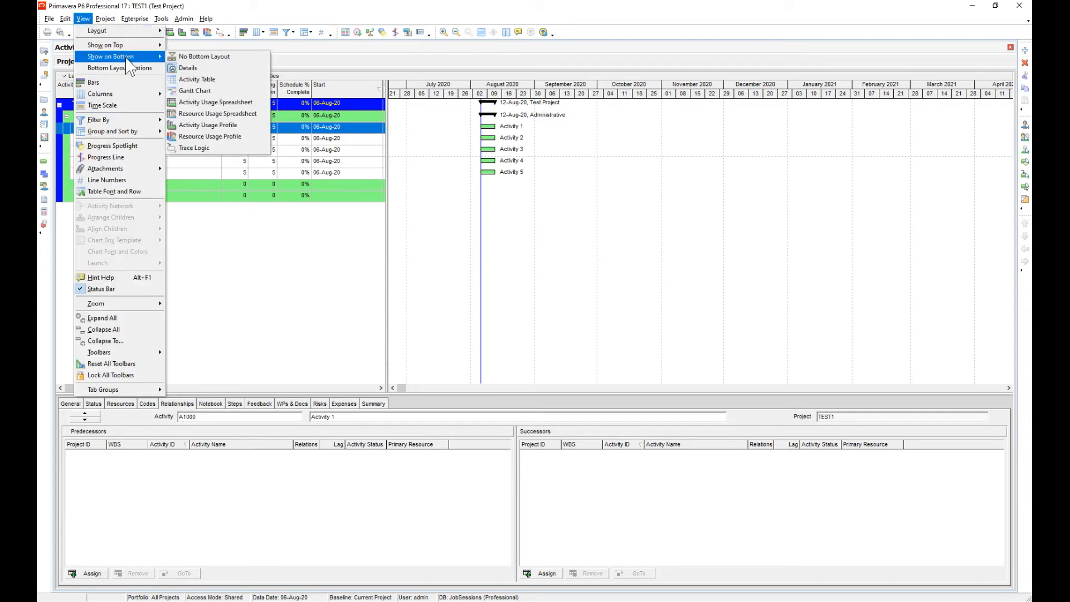
{"action": "left_click", "coordinate": [196, 69]}
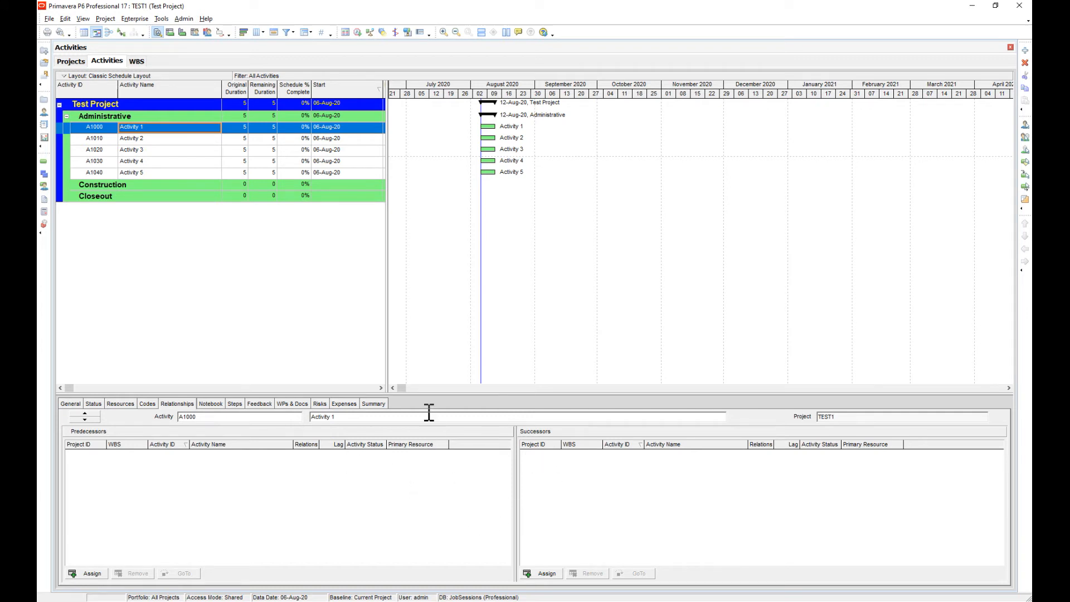
- Assign Activity 2 as a successor of Activity 1 in its relationships
{"action": "left_click", "coordinate": [183, 404]}
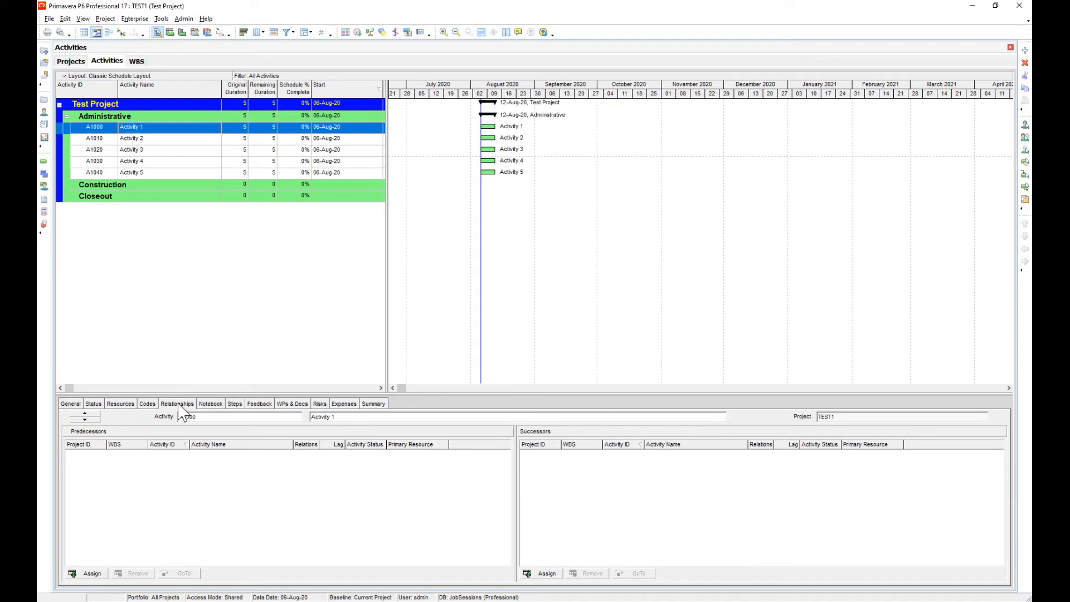
{"action": "left_click", "coordinate": [543, 574]}
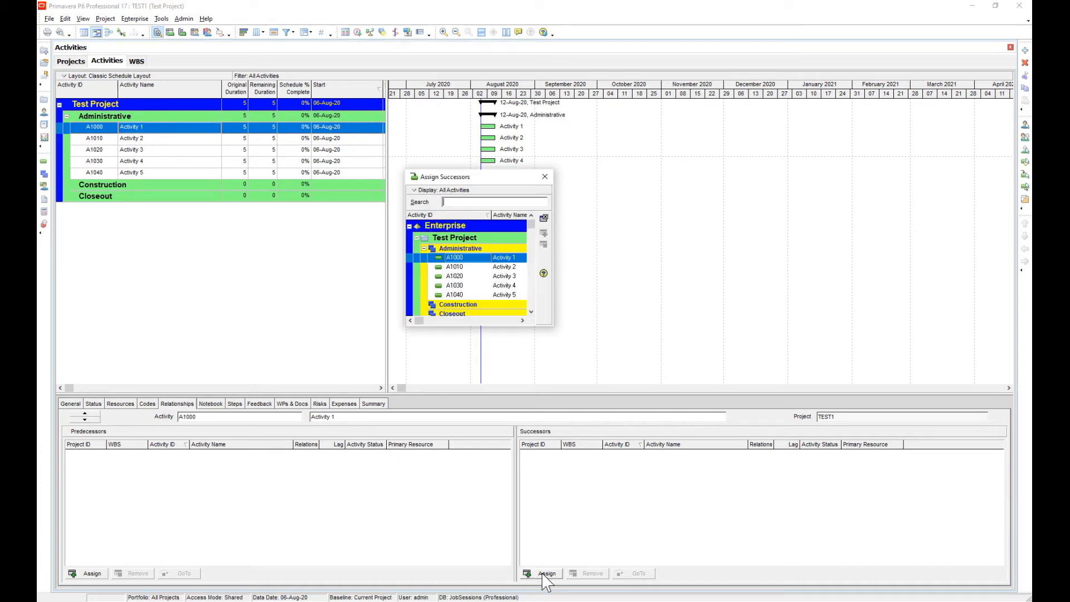
{"action": "left_click", "coordinate": [465, 268]}
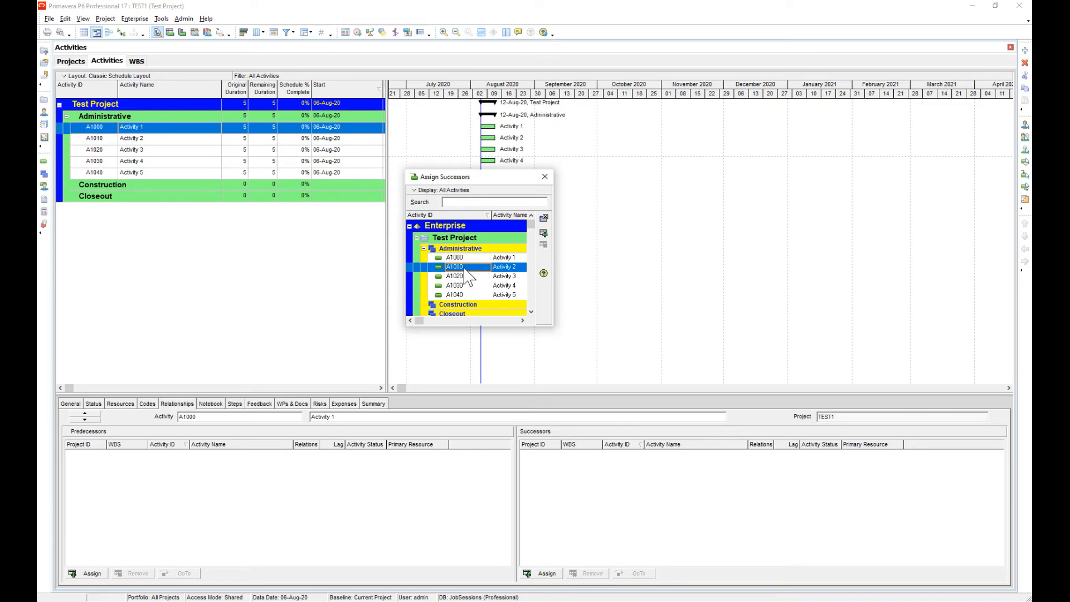
{"action": "double_click", "coordinate": [508, 269]}
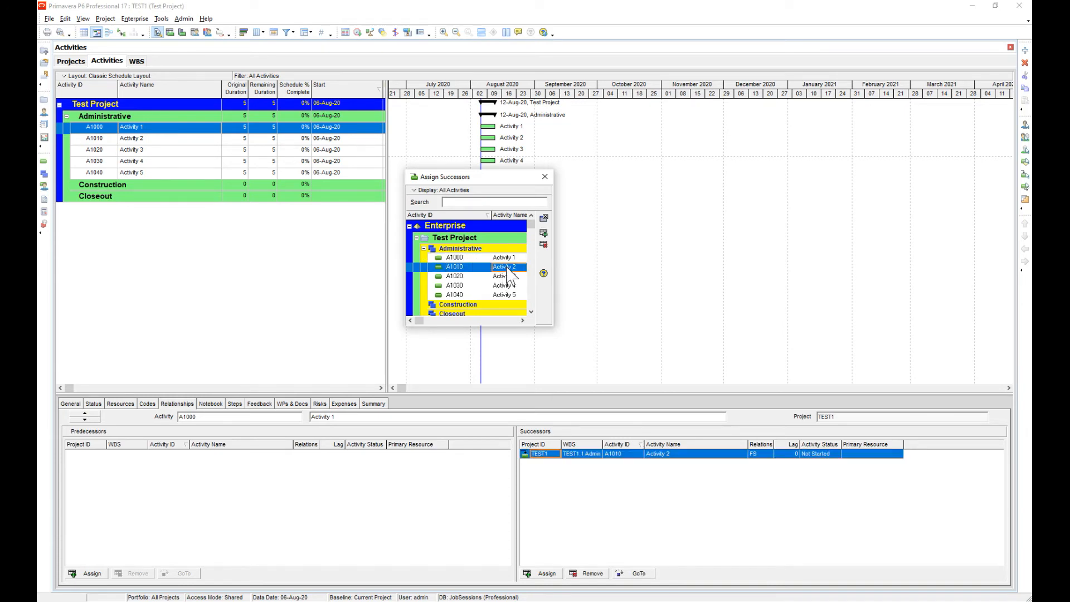
- Finish assigning successors and schedule the project with a data date of 06-Aug-20
{"action": "left_click", "coordinate": [544, 176]}
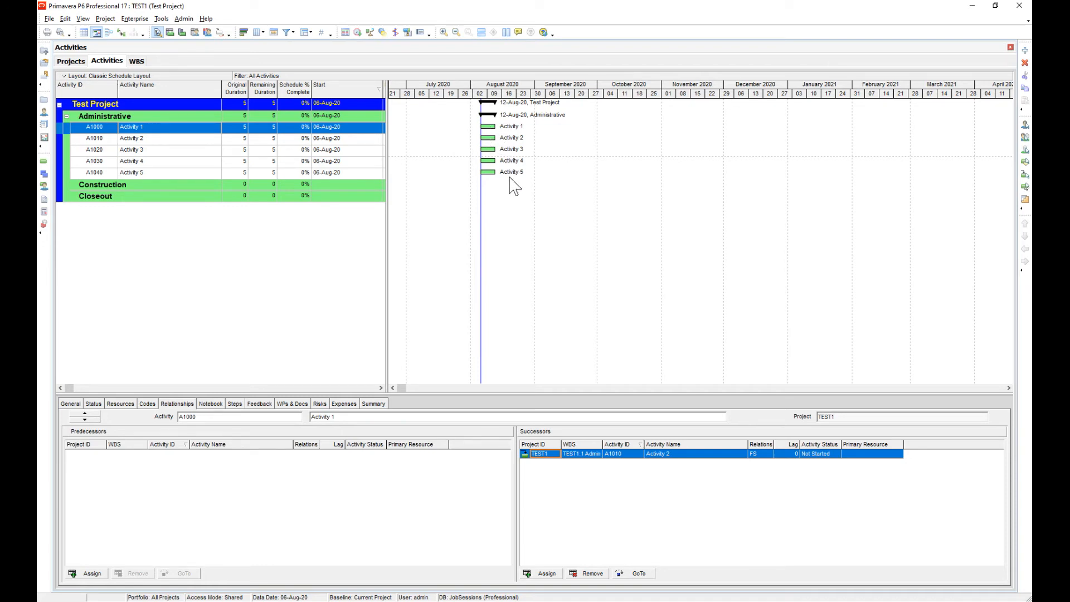
{"action": "left_click", "coordinate": [358, 33]}
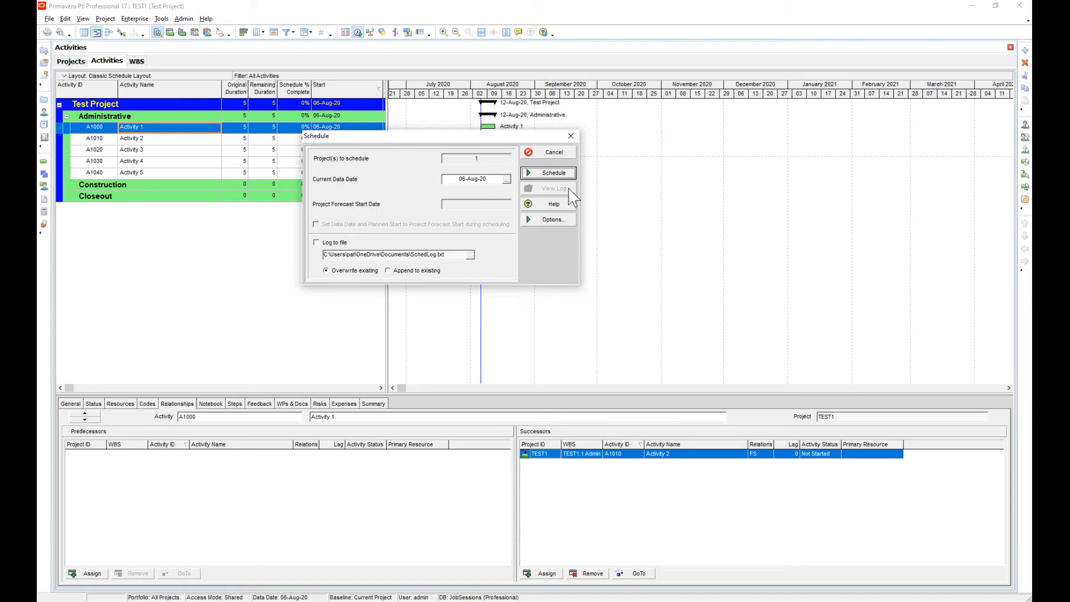
{"action": "left_click", "coordinate": [553, 173]}
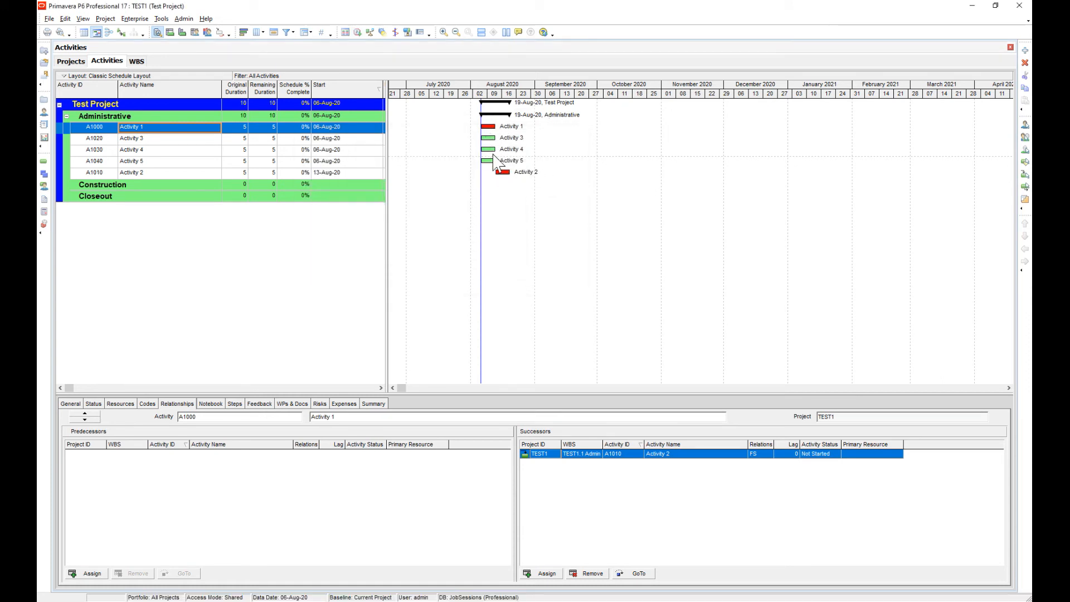
- Remove Activity 2 from the successors of Activity 1 and reschedule the project
{"action": "left_click", "coordinate": [602, 573]}
{"action": "left_click", "coordinate": [509, 323]}
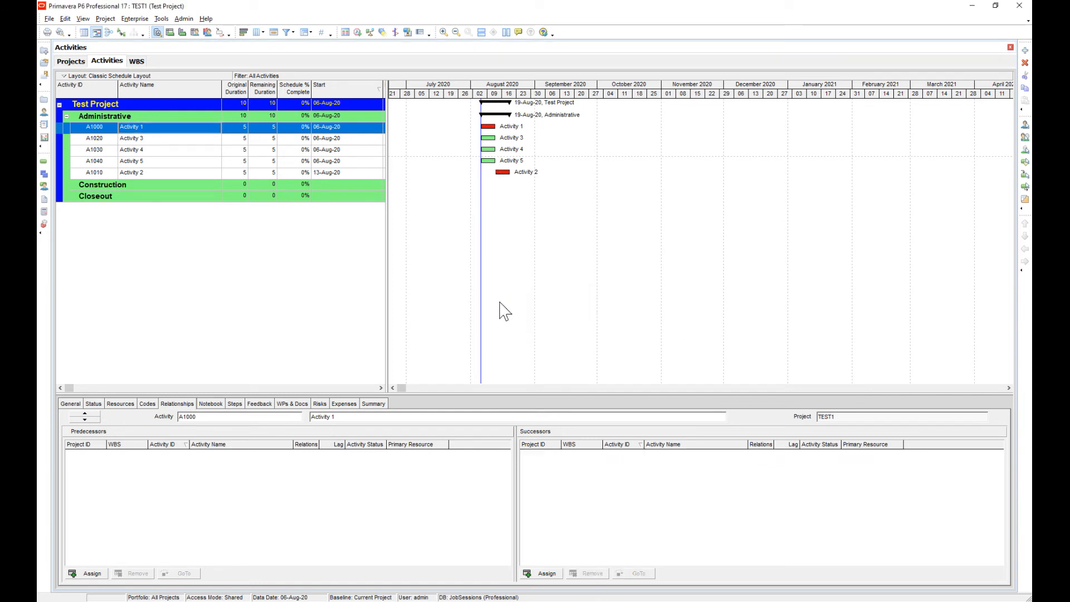
{"action": "left_click", "coordinate": [304, 139]}
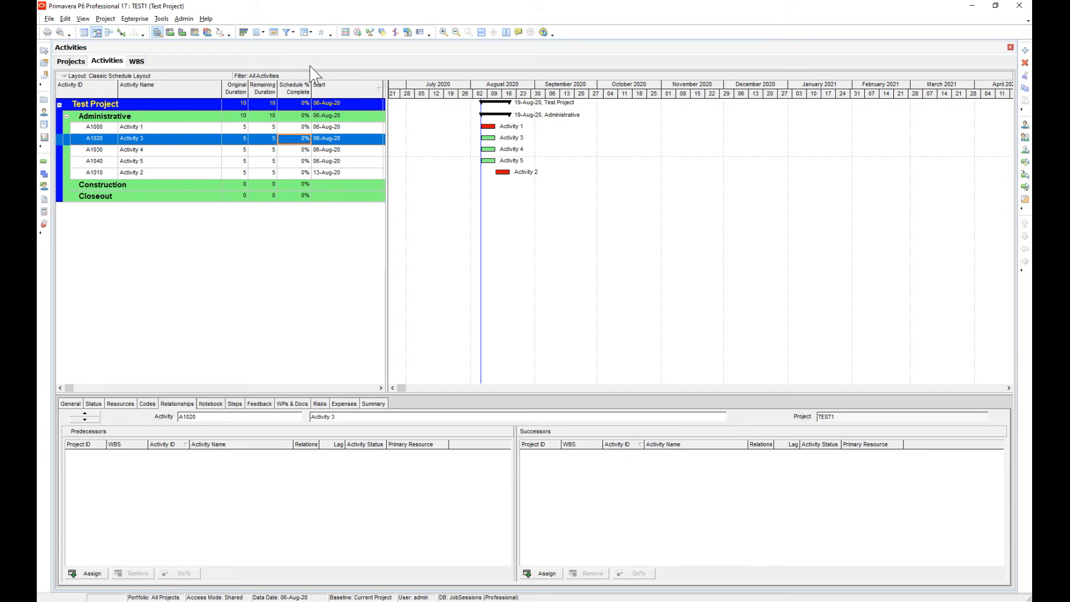
{"action": "left_click", "coordinate": [162, 19]}
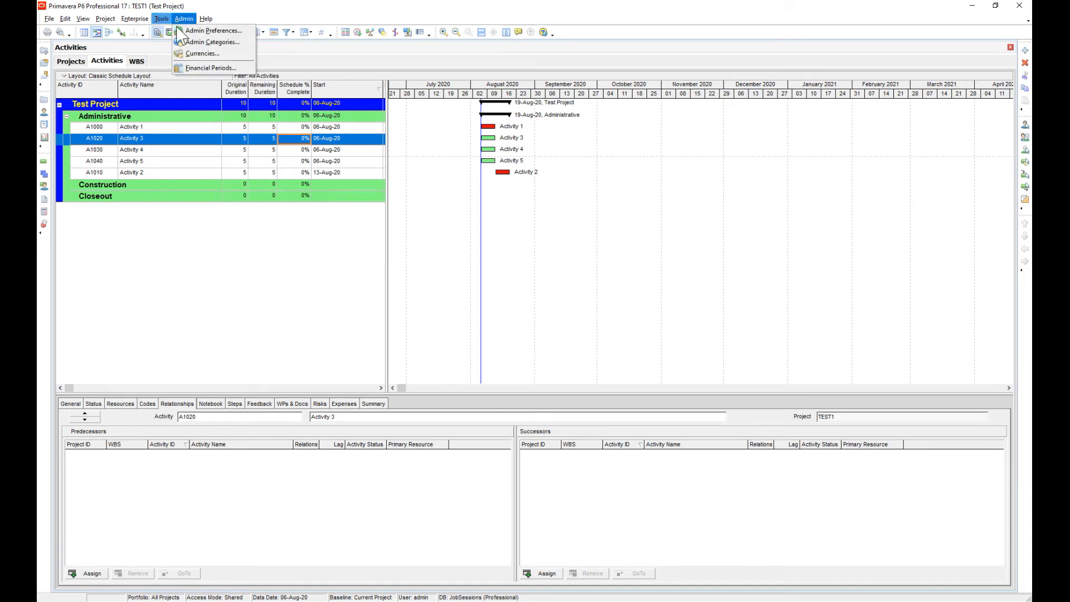
{"action": "left_click", "coordinate": [668, 332]}
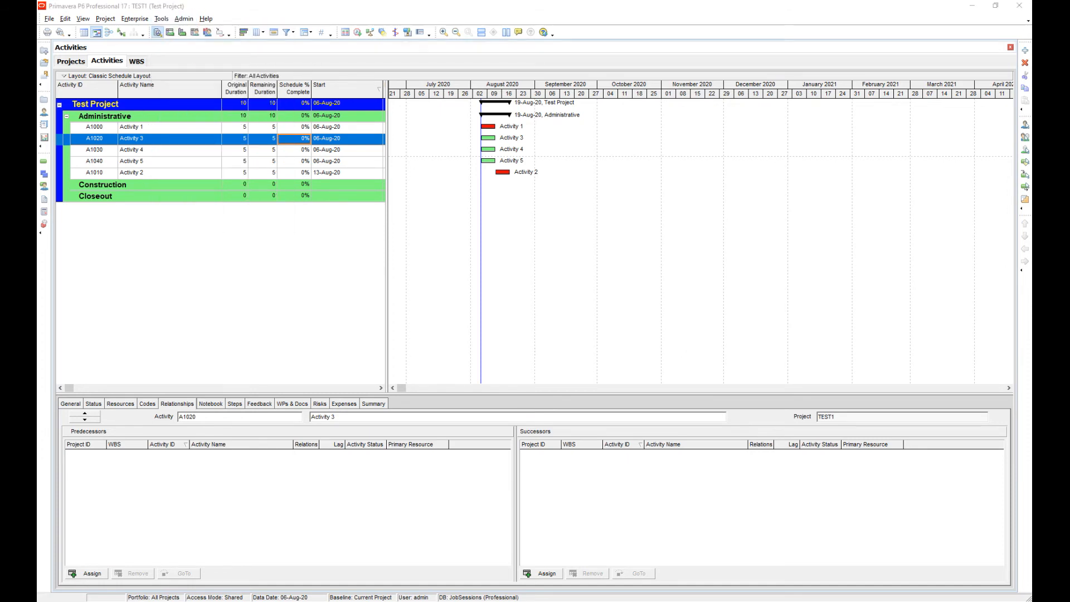
{"action": "key", "text": "F9"}
{"action": "left_click", "coordinate": [868, 169]}
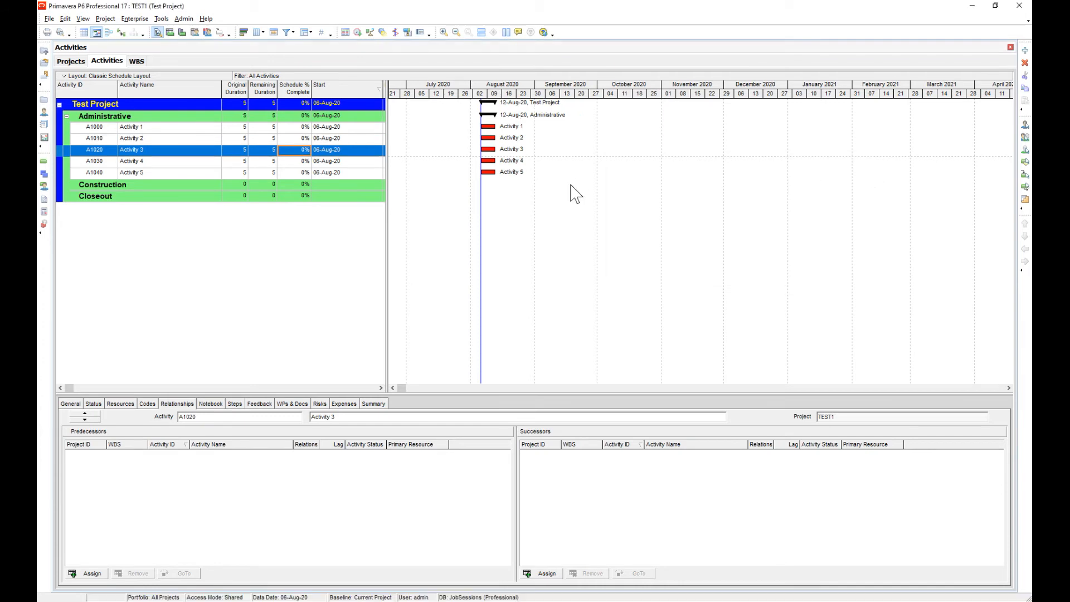
- Link Activity 1 through Activity 5 under Administrative in sequence with Link Activities
{"action": "left_click", "coordinate": [174, 129]}
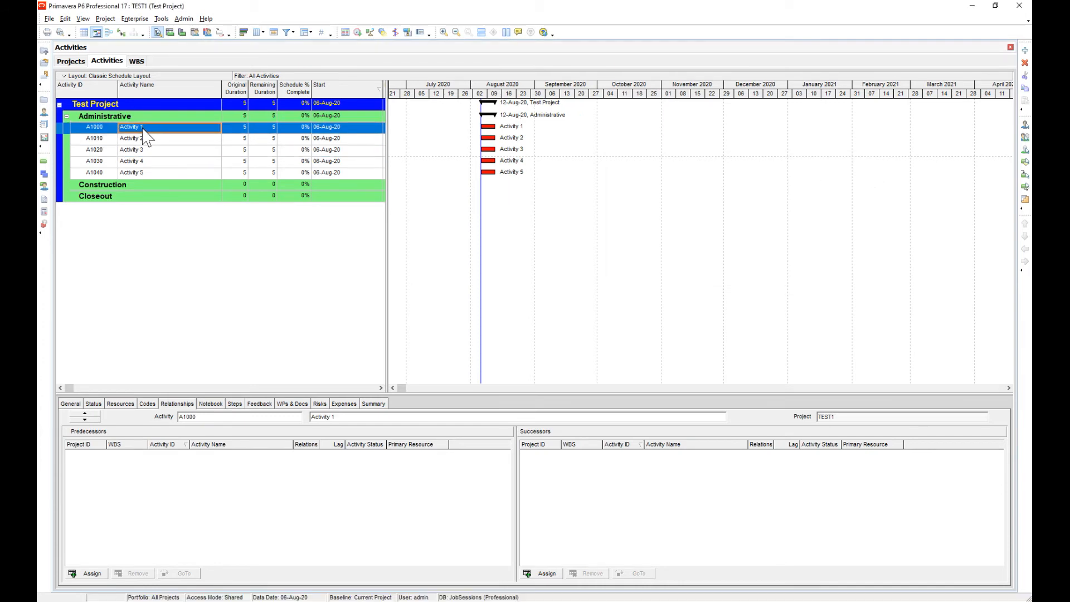
{"action": "left_click", "coordinate": [142, 139]}
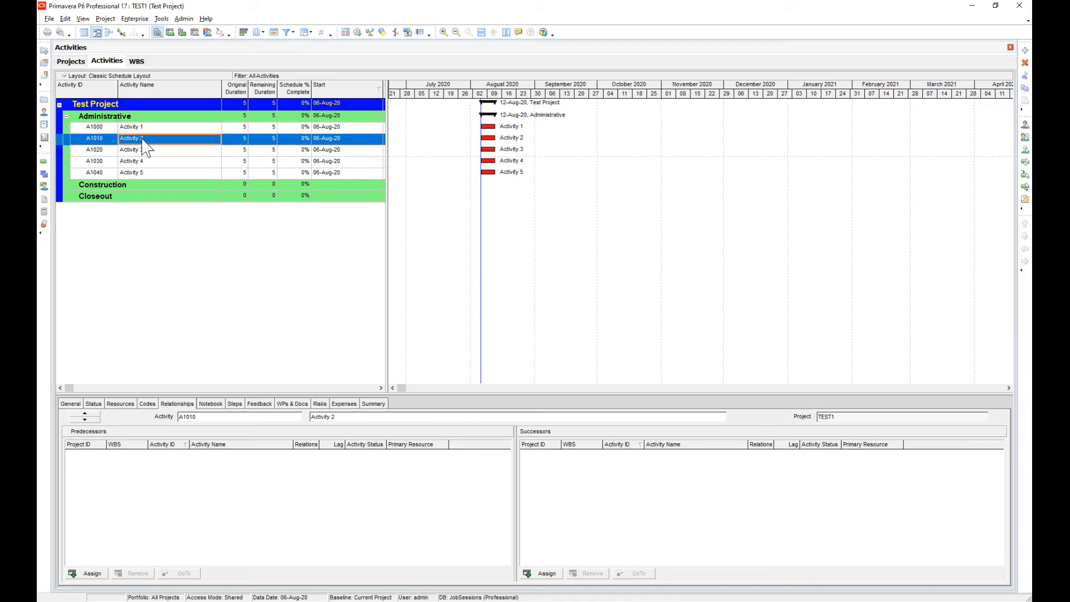
{"action": "left_click", "coordinate": [144, 151]}
{"action": "left_click", "coordinate": [146, 163]}
{"action": "left_click", "coordinate": [148, 174]}
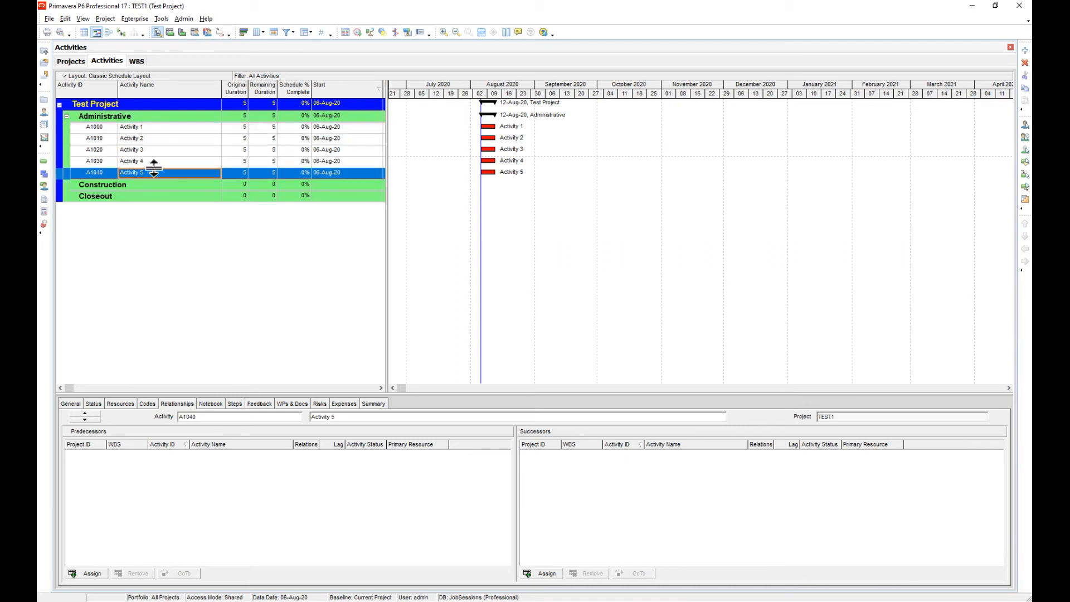
{"action": "left_click", "coordinate": [153, 128]}
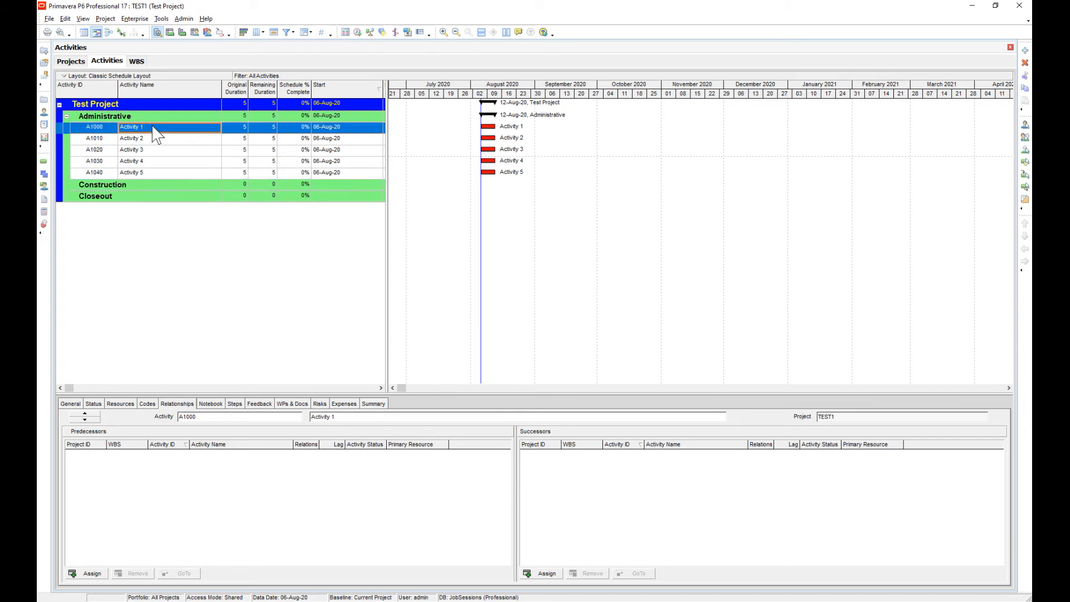
{"action": "left_click", "coordinate": [157, 175], "text": "shift"}
{"action": "right_click", "coordinate": [157, 177]}
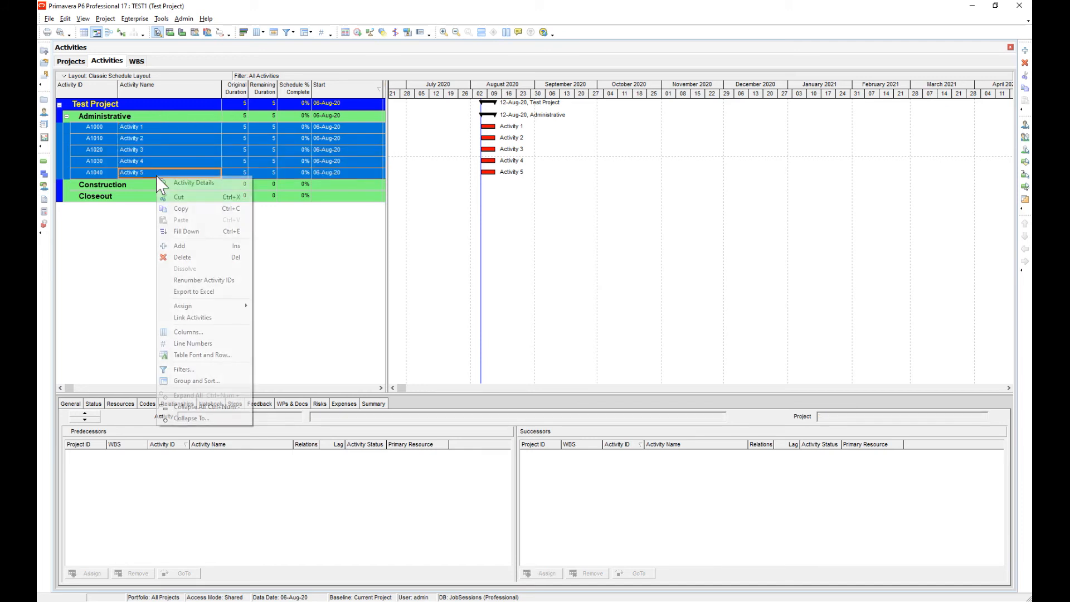
{"action": "left_click", "coordinate": [209, 318]}
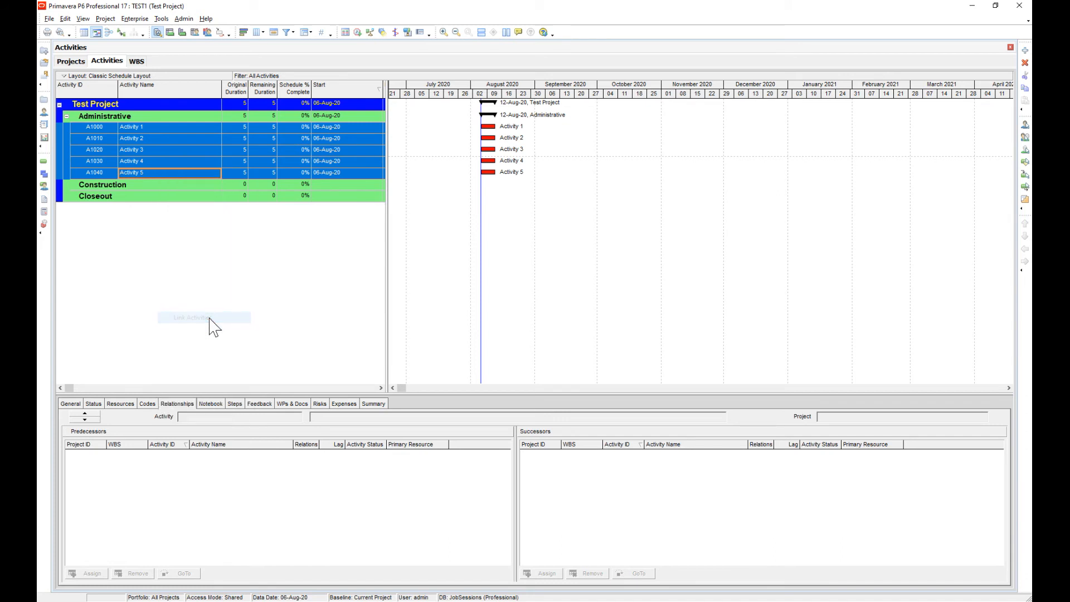
- Check the predecessors and successors of the linked Administrative activities and schedule the project with a data date of 06-Aug-20
{"action": "left_click", "coordinate": [157, 128]}
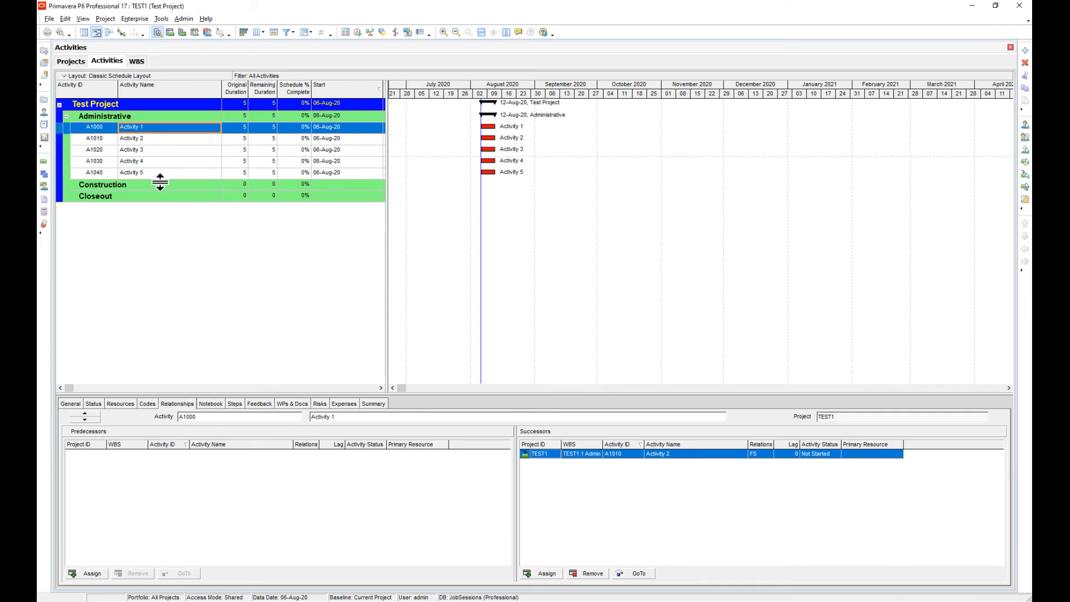
{"action": "left_click", "coordinate": [147, 151]}
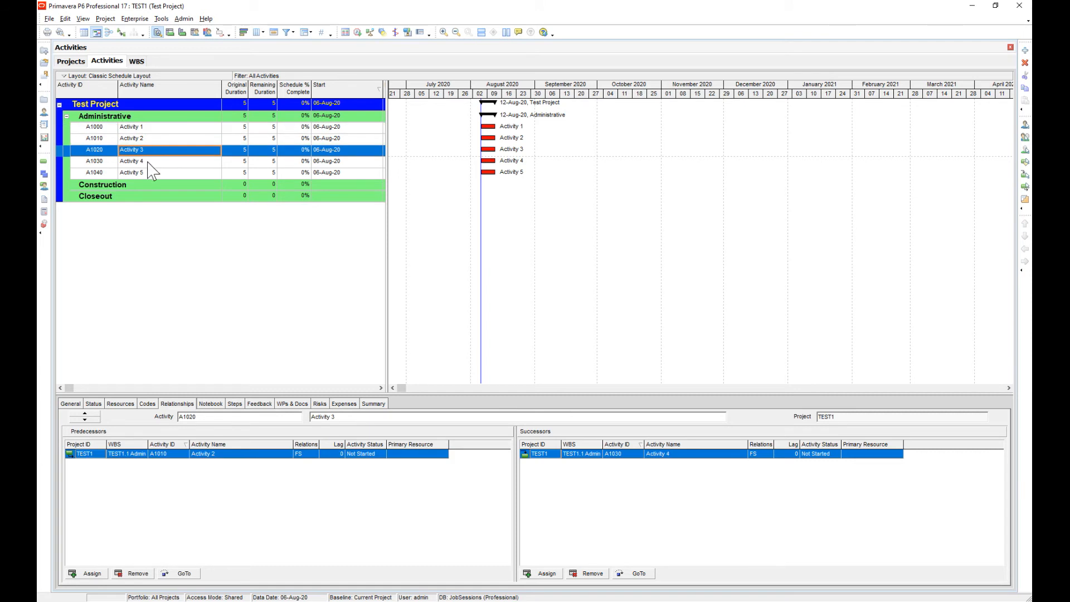
{"action": "left_click", "coordinate": [148, 163]}
{"action": "left_click", "coordinate": [150, 173]}
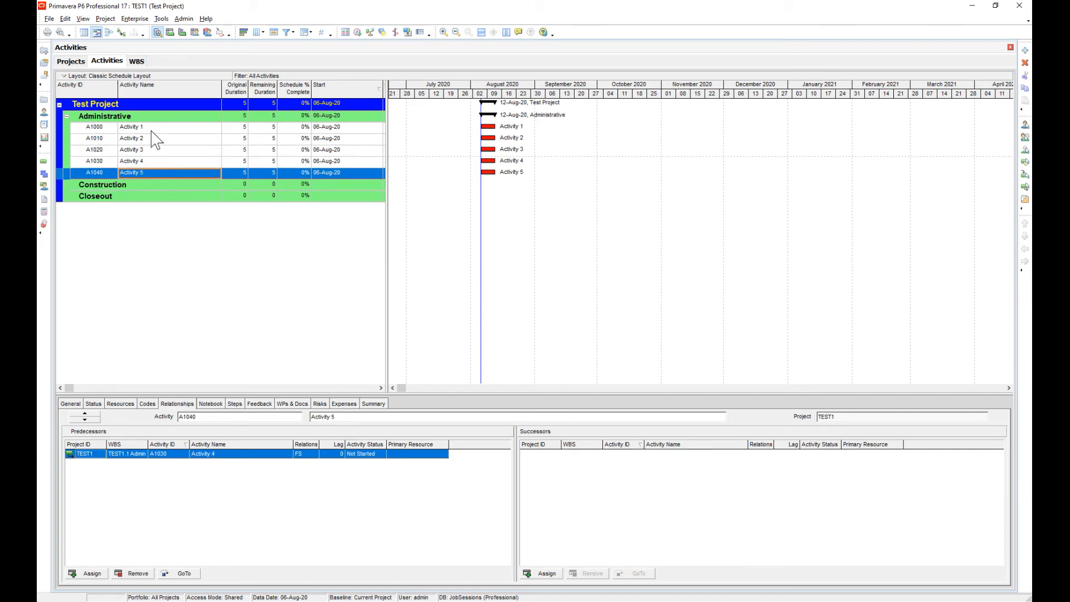
{"action": "left_click", "coordinate": [152, 127]}
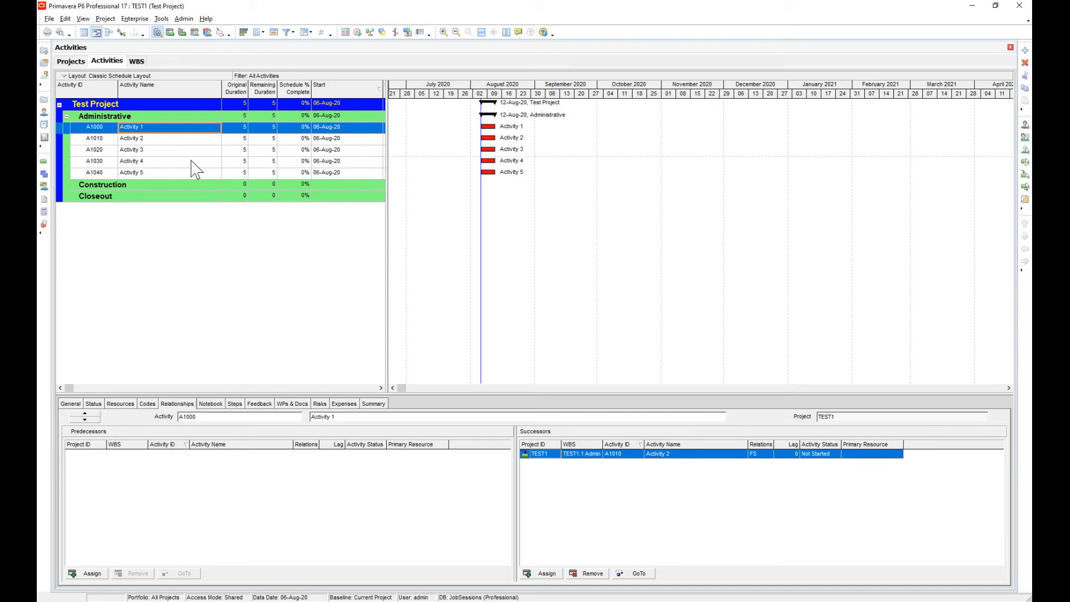
{"action": "left_click", "coordinate": [357, 32]}
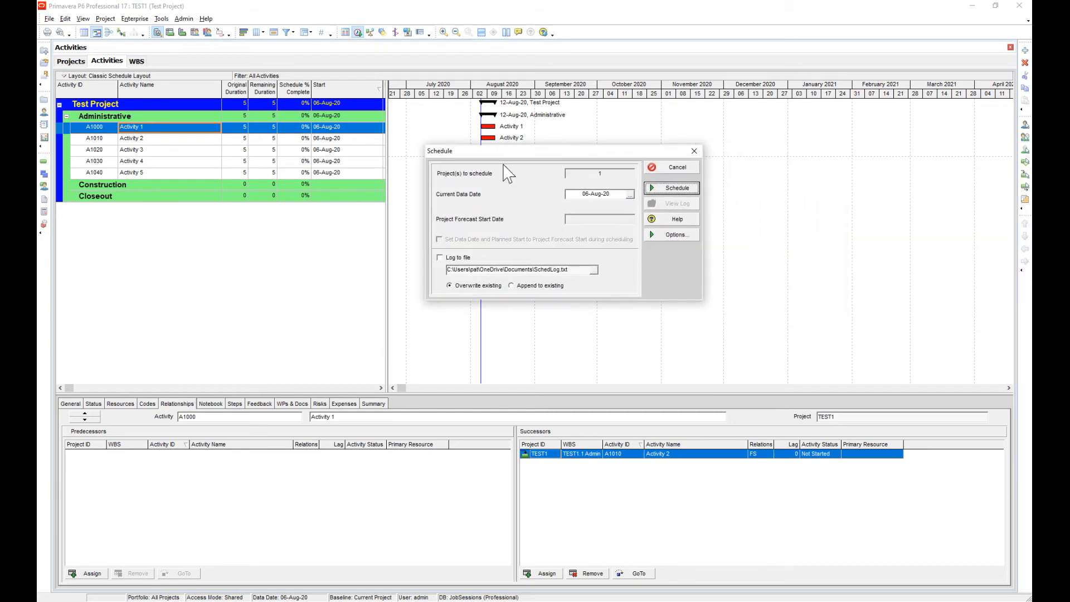
{"action": "left_click", "coordinate": [677, 185]}
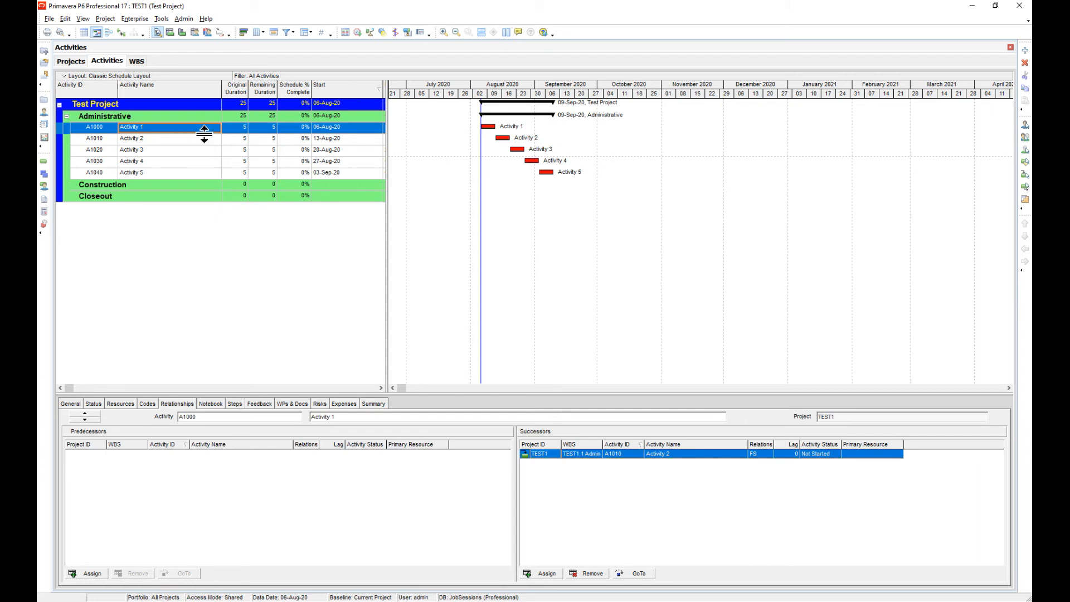
- Add five new activities under the Construction WBS
{"action": "left_click", "coordinate": [115, 186]}
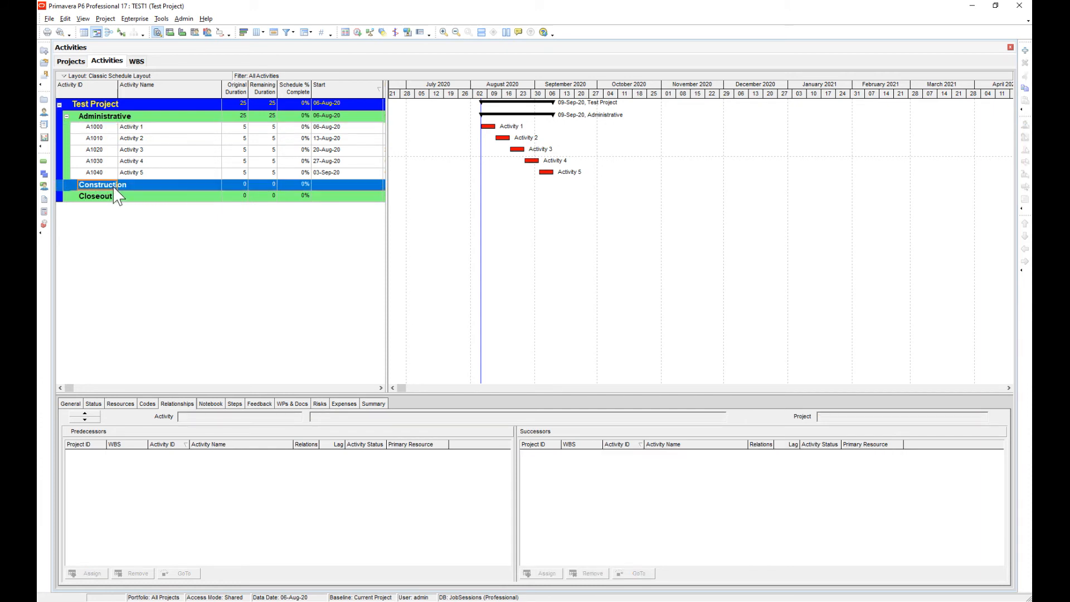
{"action": "key", "text": "Insert"}
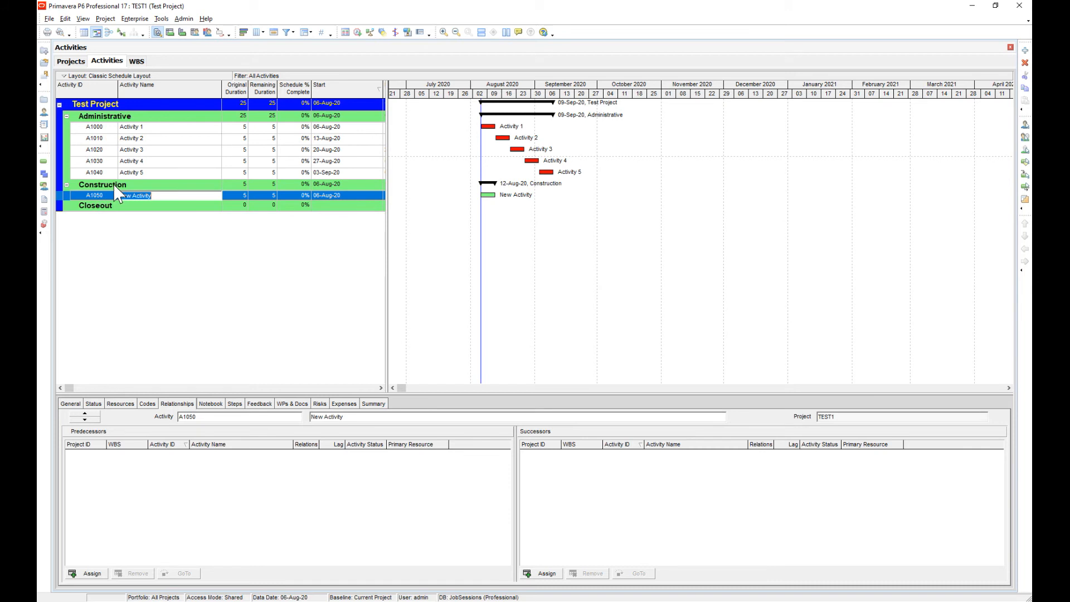
{"action": "key", "text": "Insert"}
{"action": "key", "text": "Insert"}
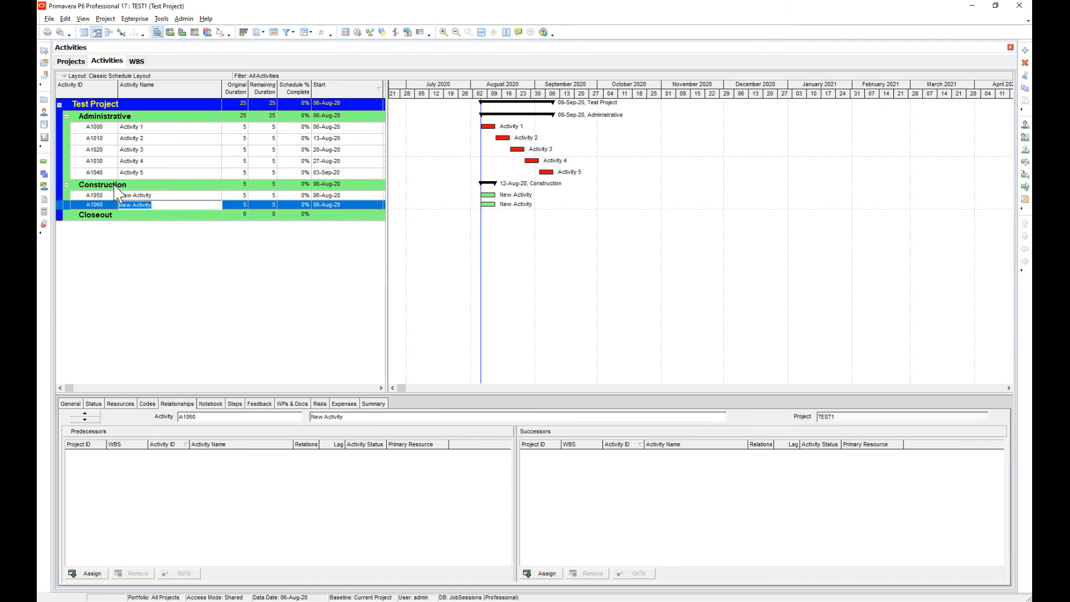
{"action": "key", "text": "Insert"}
{"action": "key", "text": "Insert"}
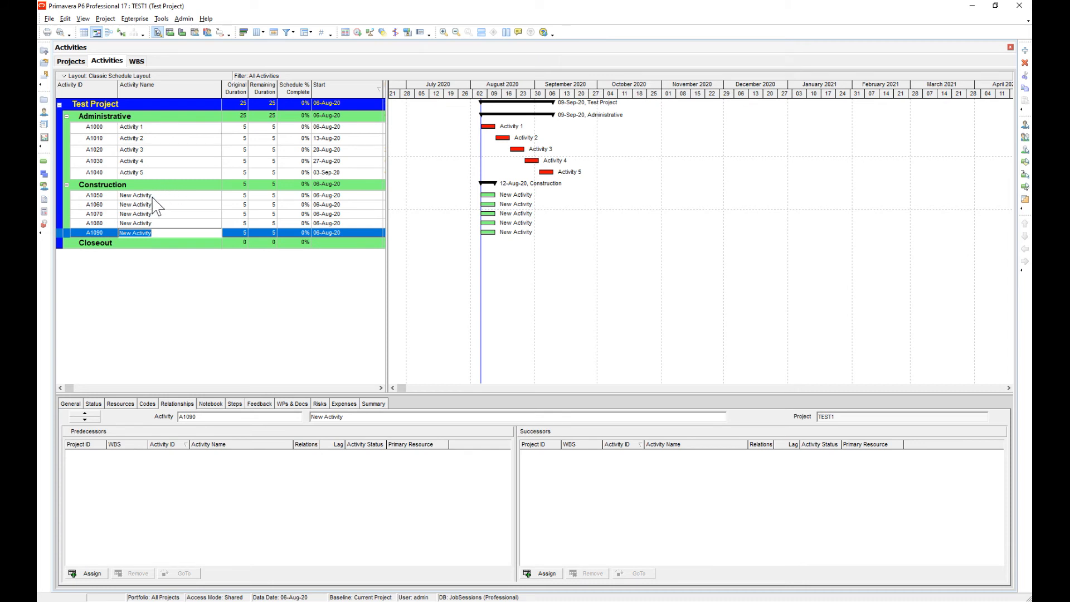
- Name the five Construction activities 1, 2, 3, 4 and 5 in order
{"action": "left_click", "coordinate": [156, 196]}
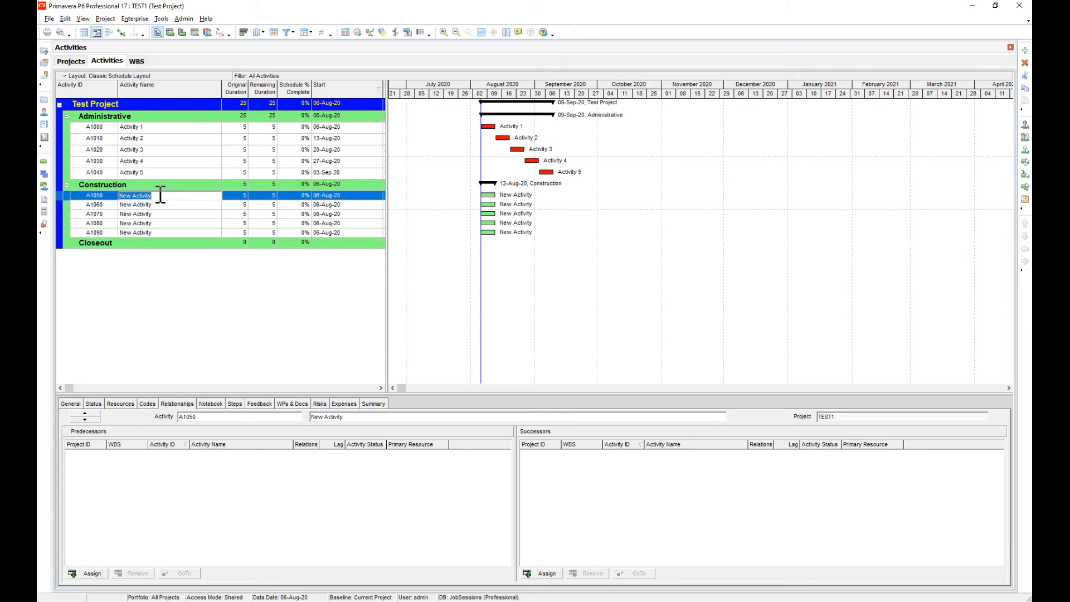
{"action": "type", "text": "1"}
{"action": "left_click", "coordinate": [162, 205]}
{"action": "type", "text": "2"}
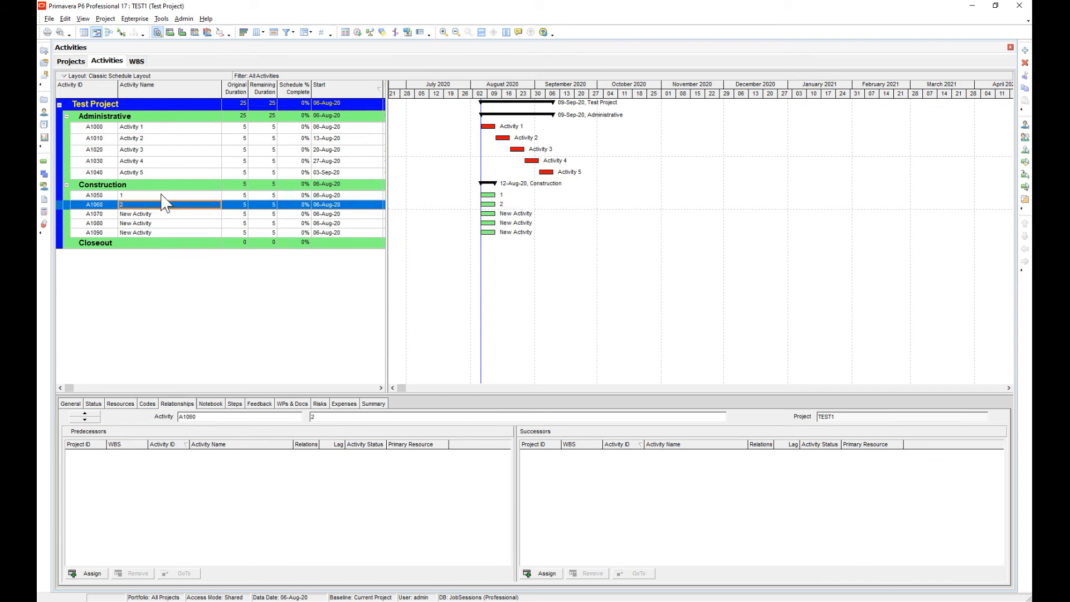
{"action": "key", "text": "Down"}
{"action": "type", "text": "3"}
{"action": "key", "text": "Down"}
{"action": "type", "text": "4"}
{"action": "key", "text": "Down"}
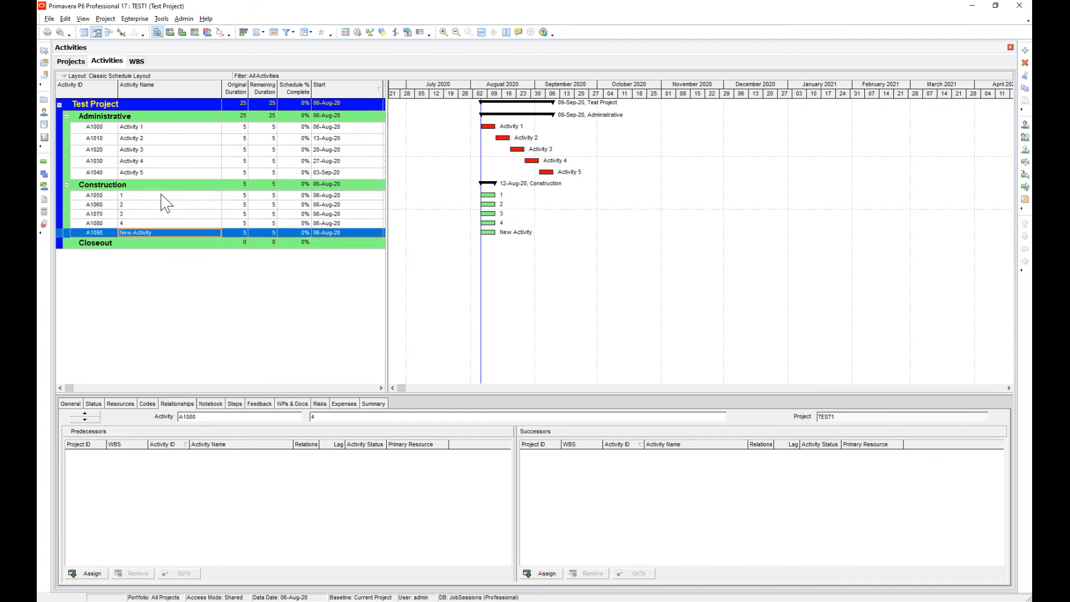
{"action": "type", "text": "5"}
- Select the Construction activities in the order 3, 1, 2, 4, 5 and link them in that sequence
{"action": "left_click", "coordinate": [124, 215]}
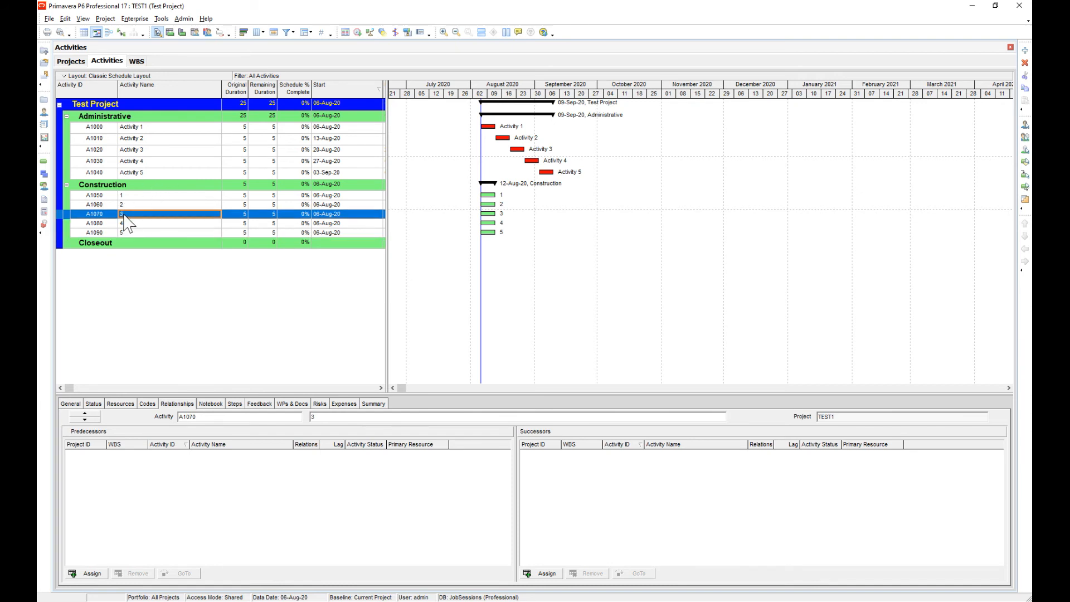
{"action": "left_click", "coordinate": [130, 196], "text": "ctrl"}
{"action": "left_click", "coordinate": [129, 205], "text": "ctrl"}
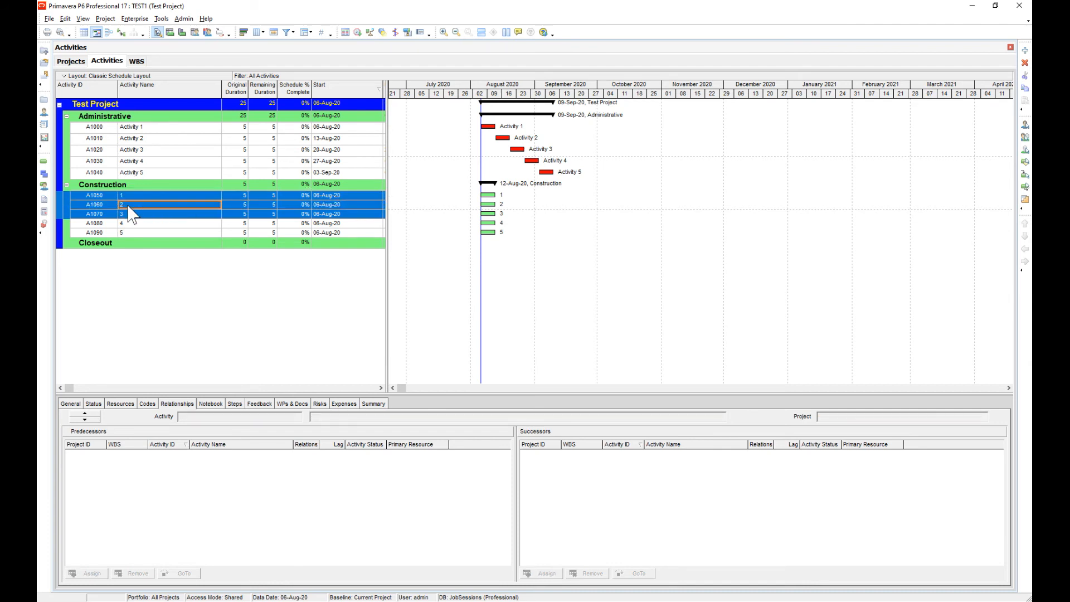
{"action": "left_click", "coordinate": [126, 223], "text": "ctrl"}
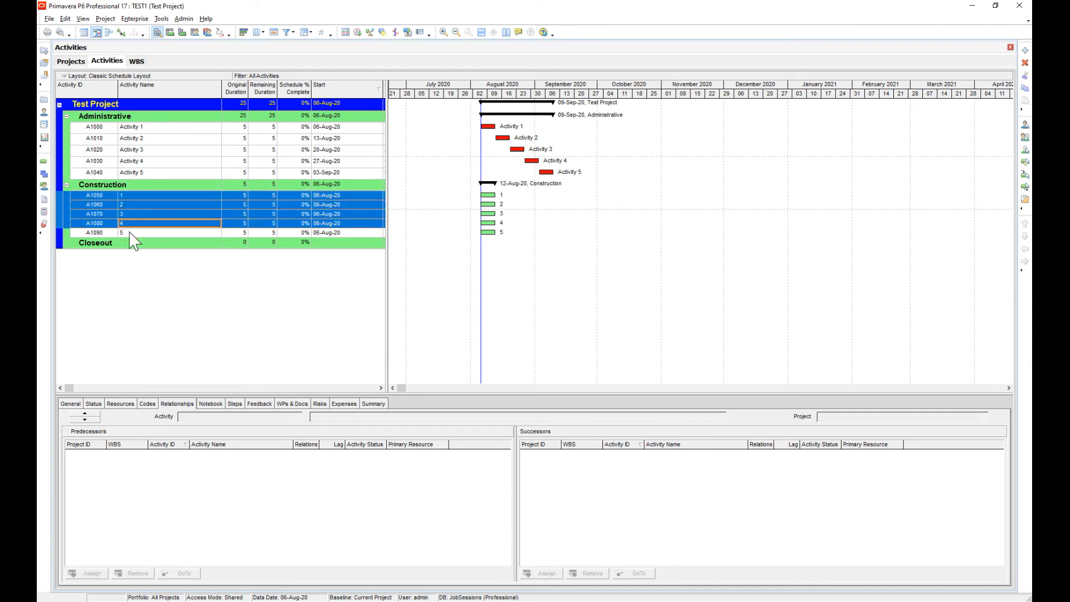
{"action": "left_click", "coordinate": [132, 234], "text": "ctrl"}
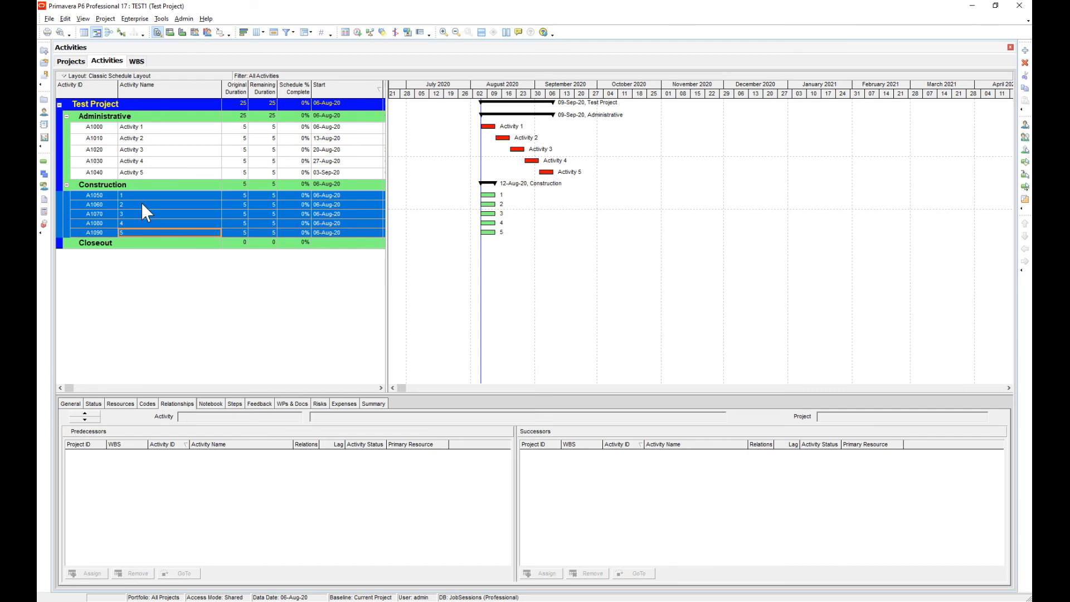
{"action": "right_click", "coordinate": [143, 209]}
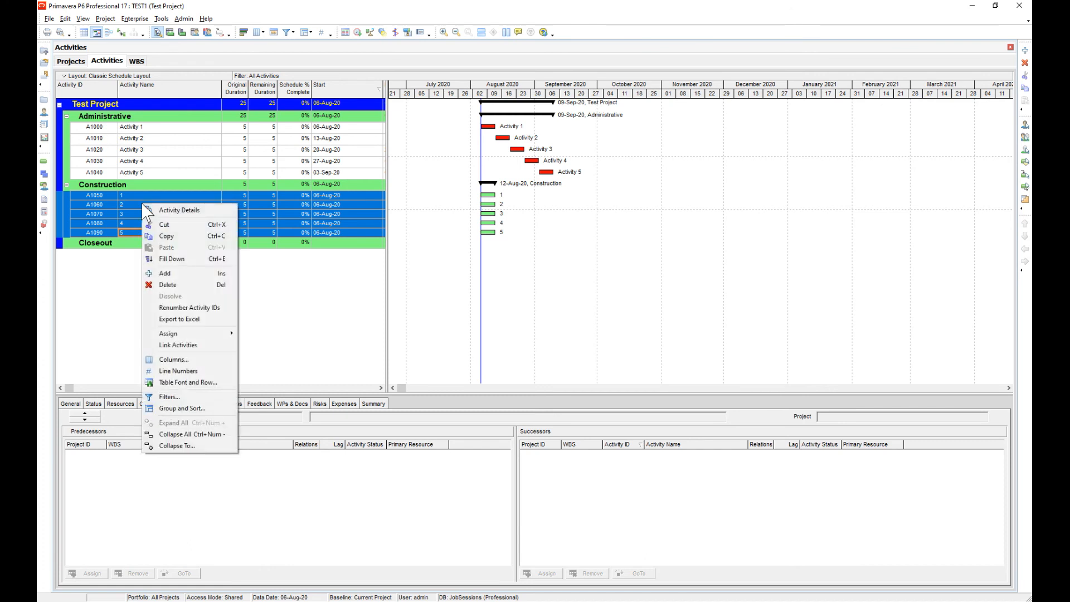
{"action": "left_click", "coordinate": [185, 345]}
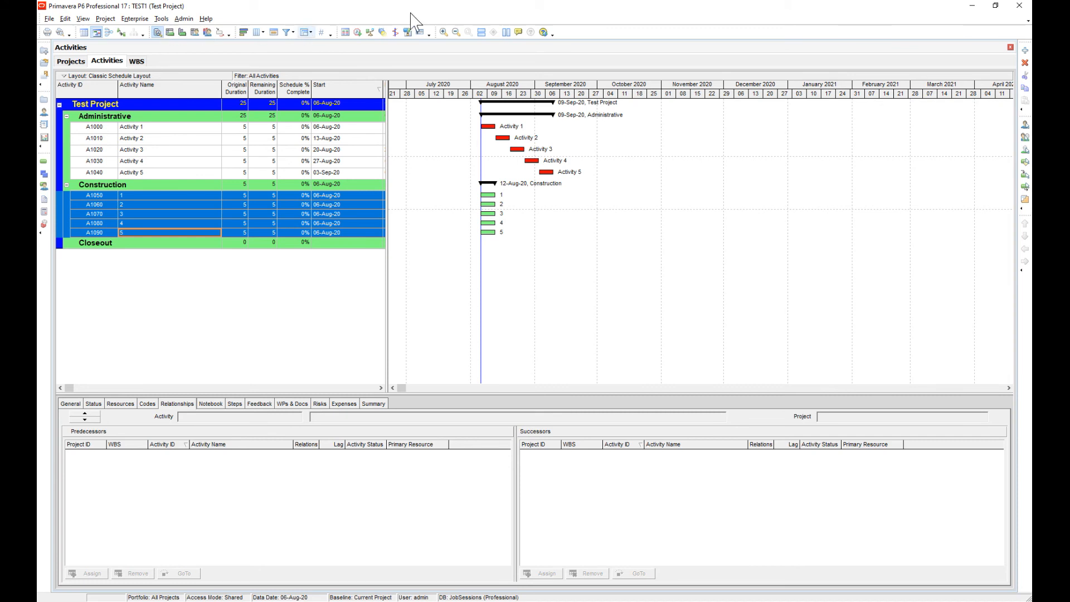
- Reschedule the project to apply the Construction links and inspect the resulting activity sequence
{"action": "left_click", "coordinate": [358, 34]}
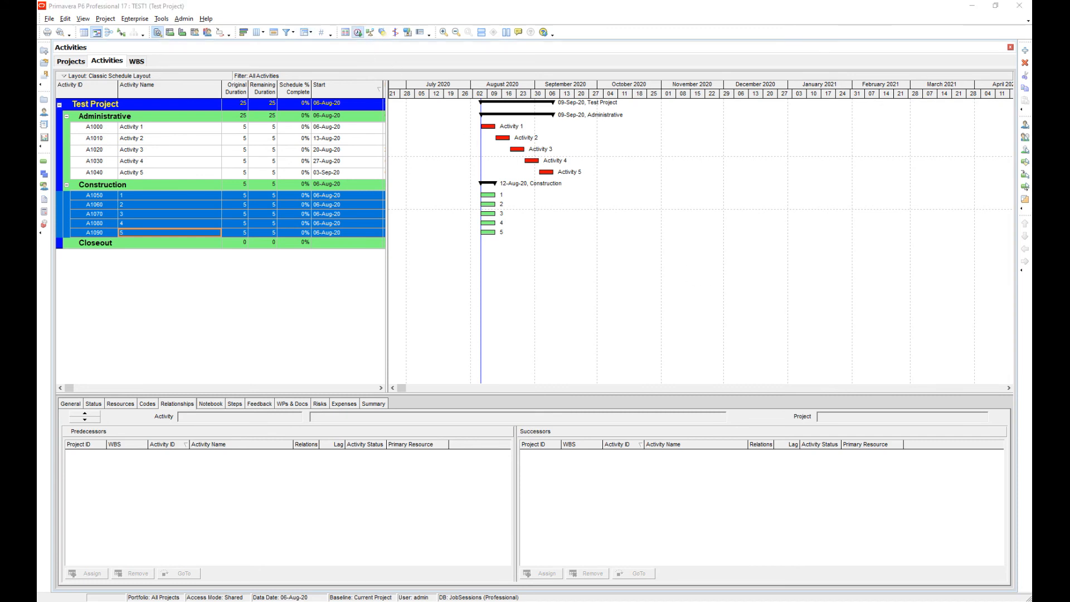
{"action": "left_click", "coordinate": [741, 183]}
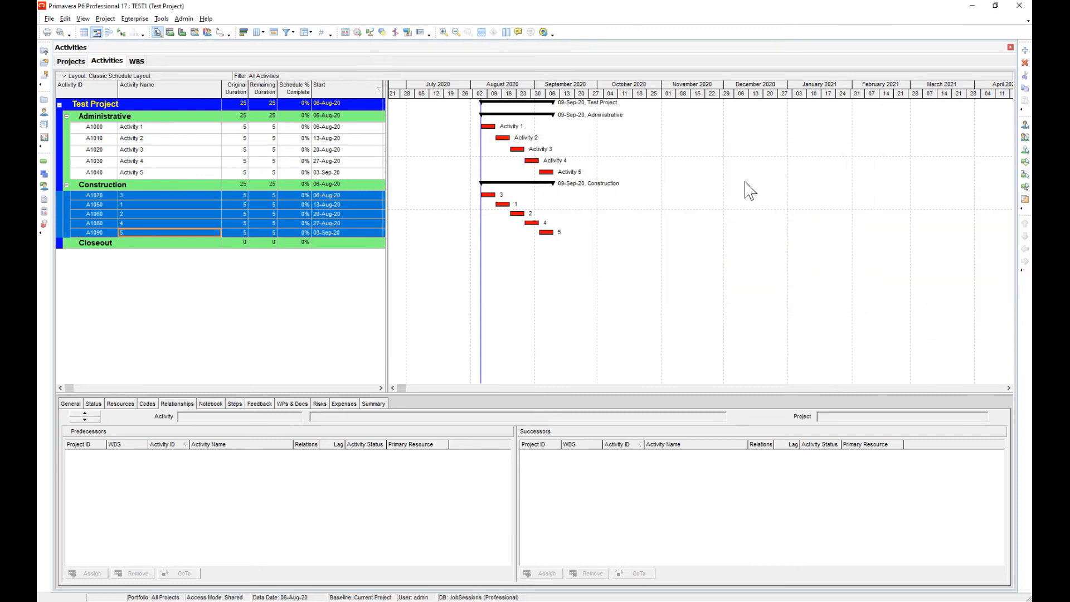
{"action": "left_click", "coordinate": [318, 194]}
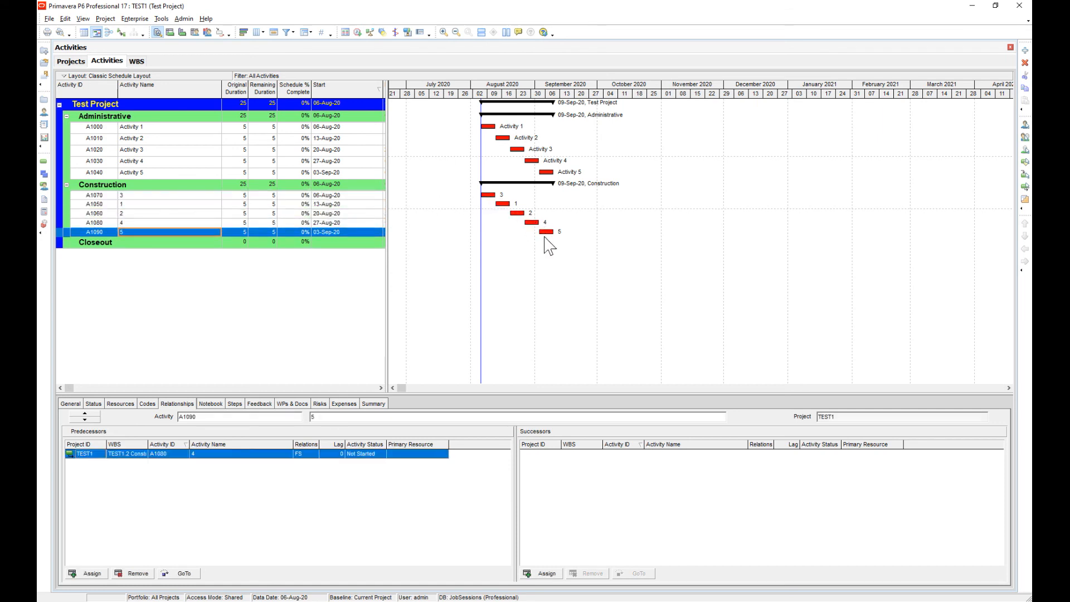
{"action": "left_click", "coordinate": [207, 196]}
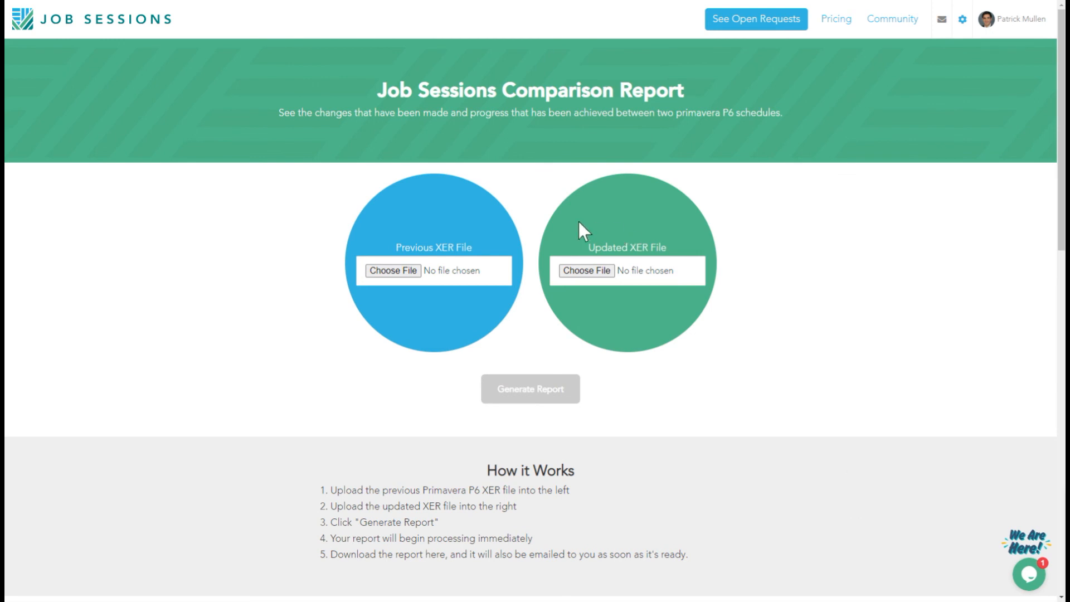
- On the Job Sessions Comparison Report page, upload SIWWTP 1.xer as the previous file and SIWWTP 2.xer as the updated file, and generate the report
{"action": "left_click", "coordinate": [409, 272]}
{"action": "double_click", "coordinate": [140, 73]}
{"action": "left_click", "coordinate": [578, 272]}
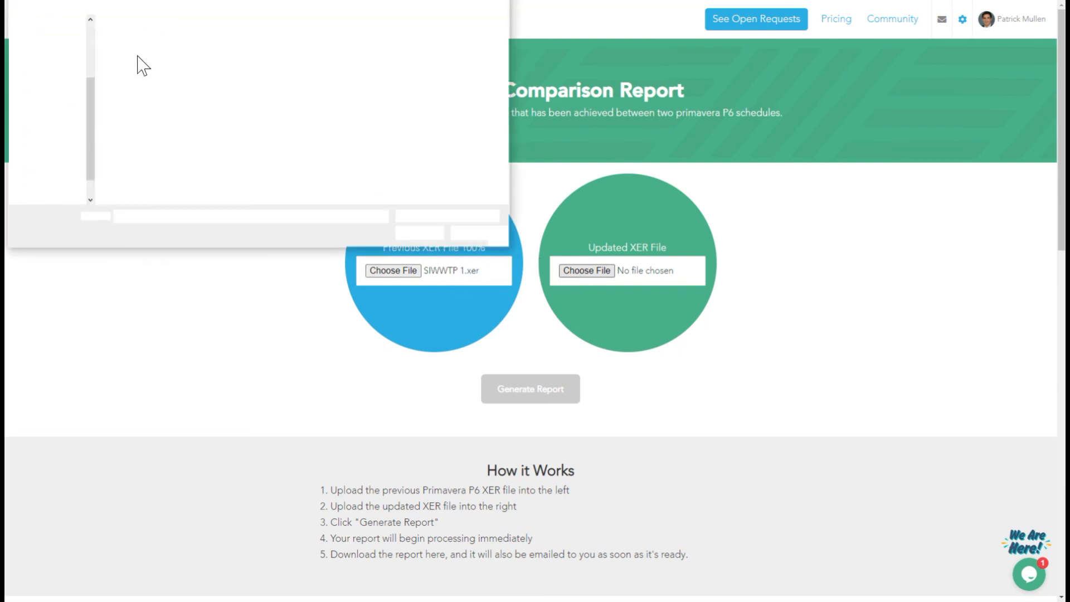
{"action": "double_click", "coordinate": [131, 85]}
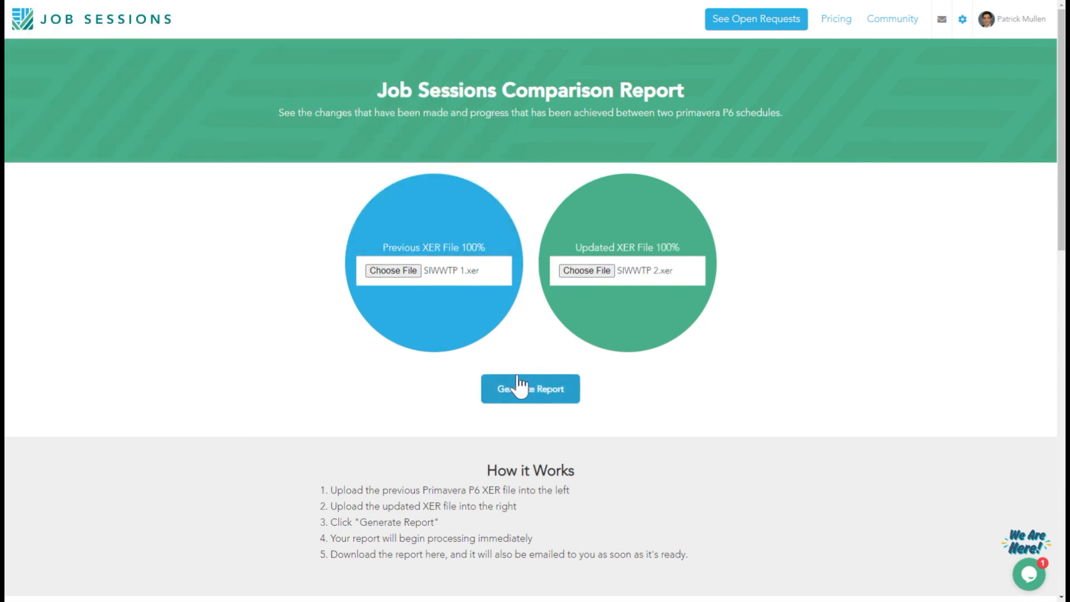
{"action": "left_click", "coordinate": [532, 391]}
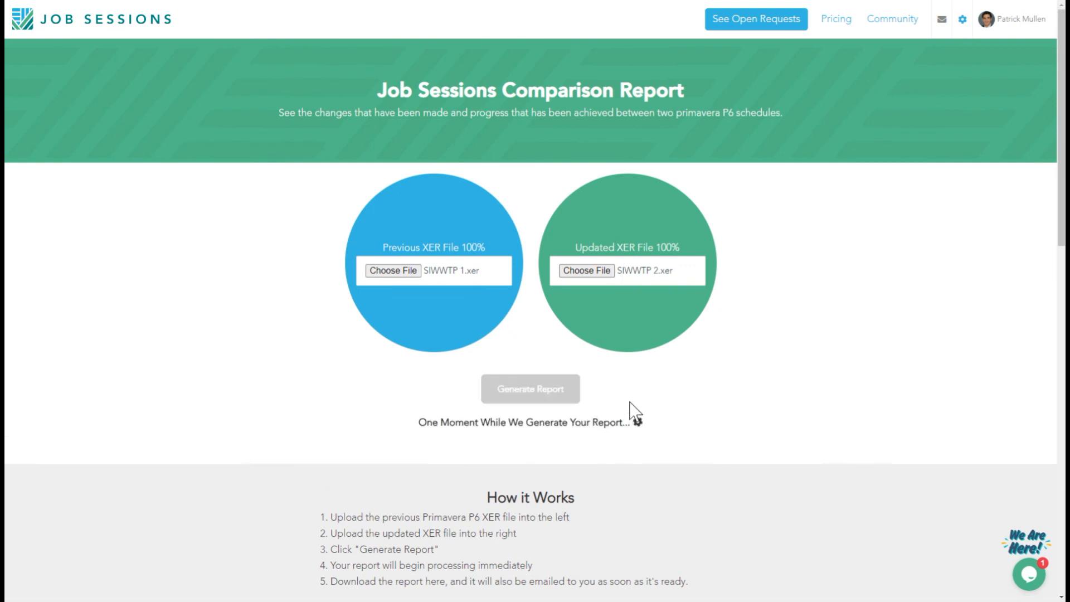